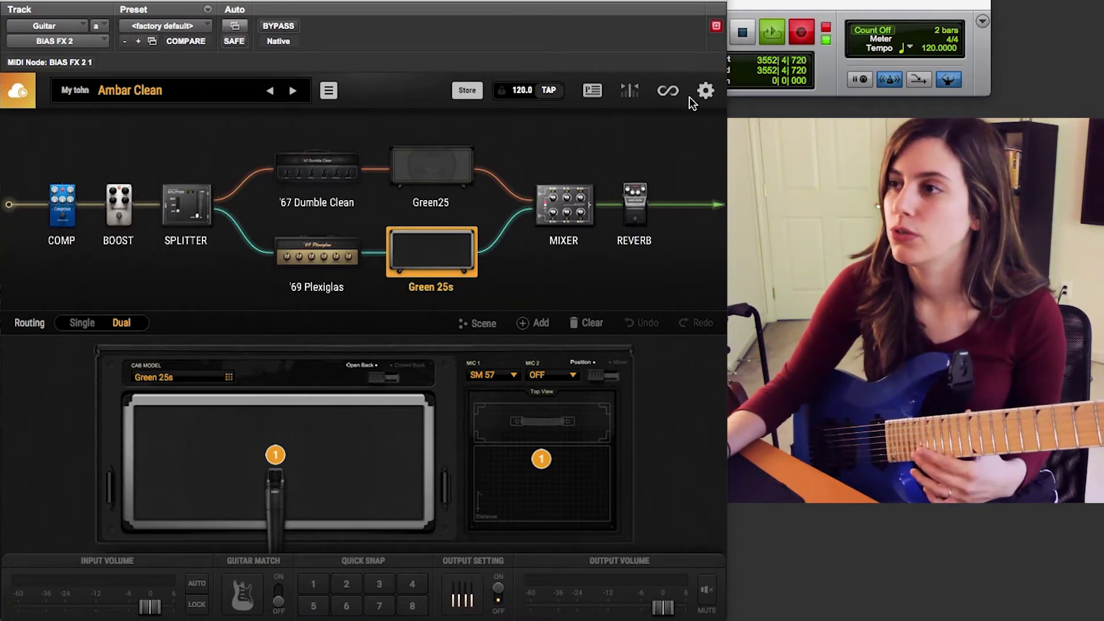
# Set the looper to a 4-bar length with count-in enabled at 8 beats.
pyautogui.click(668, 90)
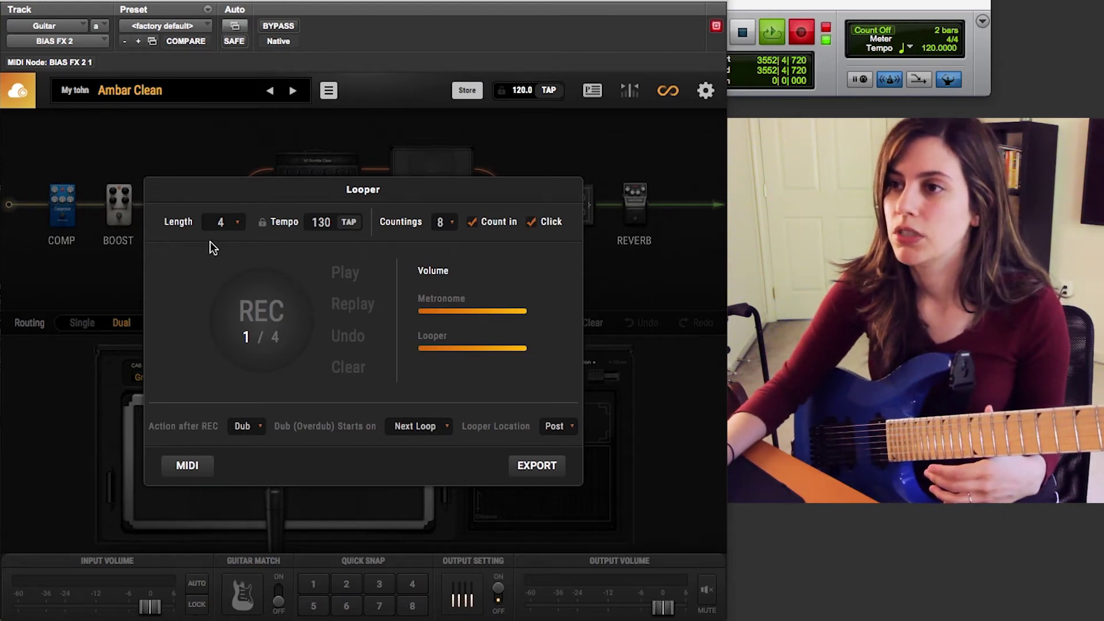
pyautogui.click(236, 223)
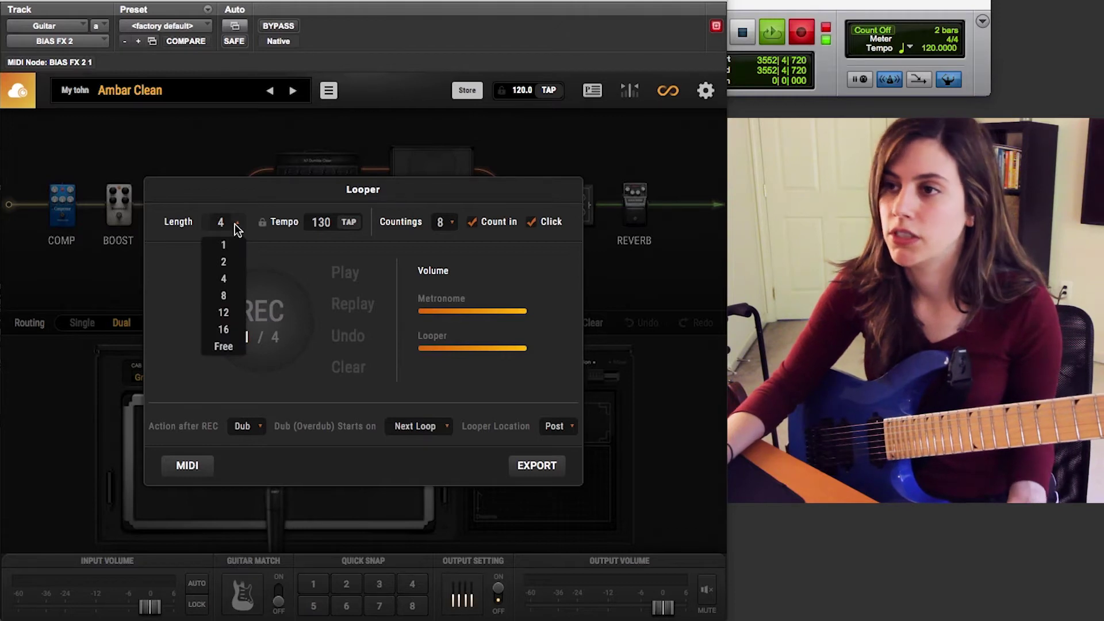
pyautogui.click(235, 280)
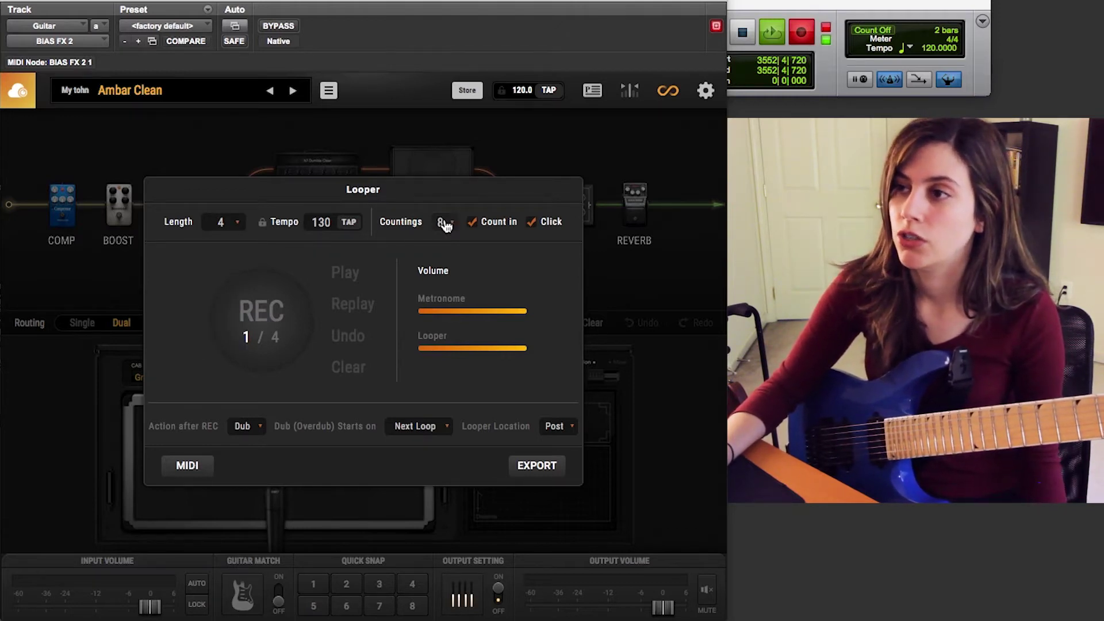
pyautogui.click(475, 224)
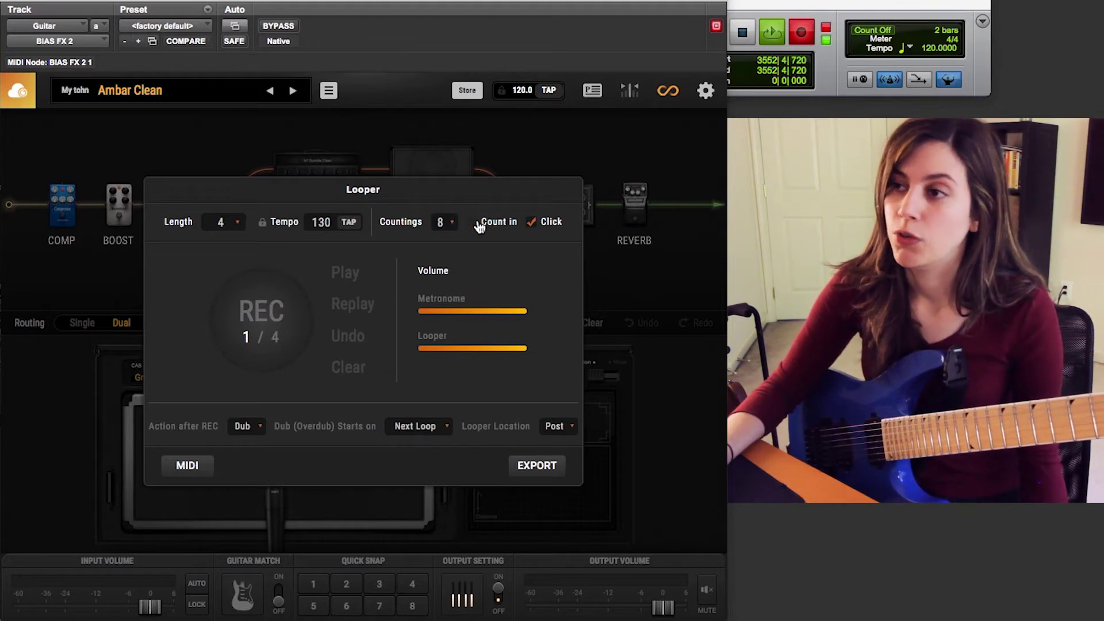
pyautogui.click(474, 223)
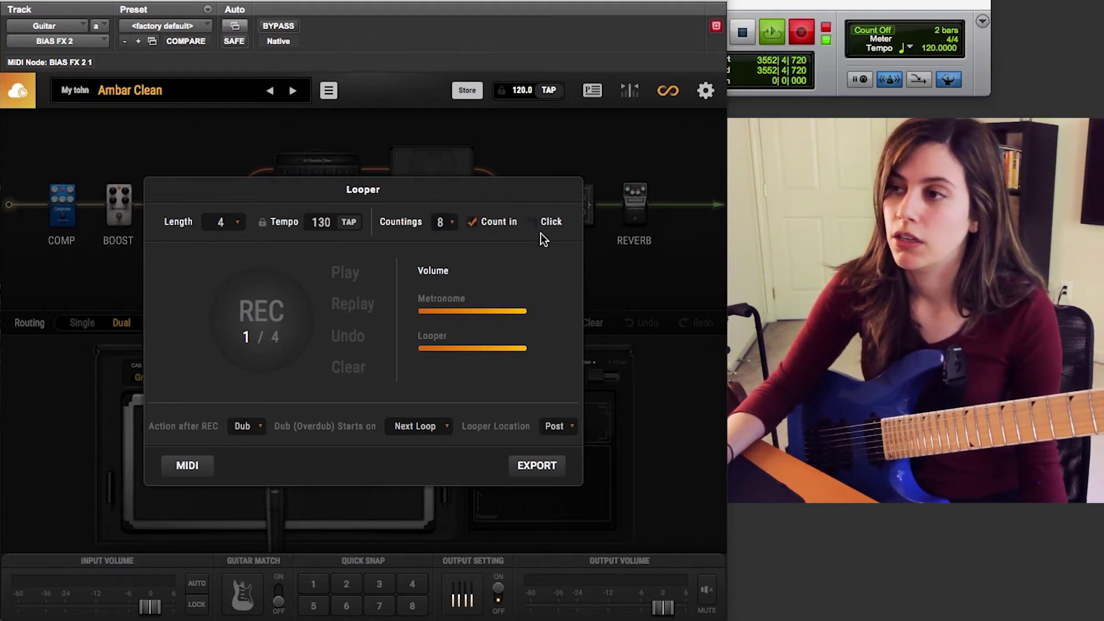
pyautogui.click(444, 222)
pyautogui.click(450, 366)
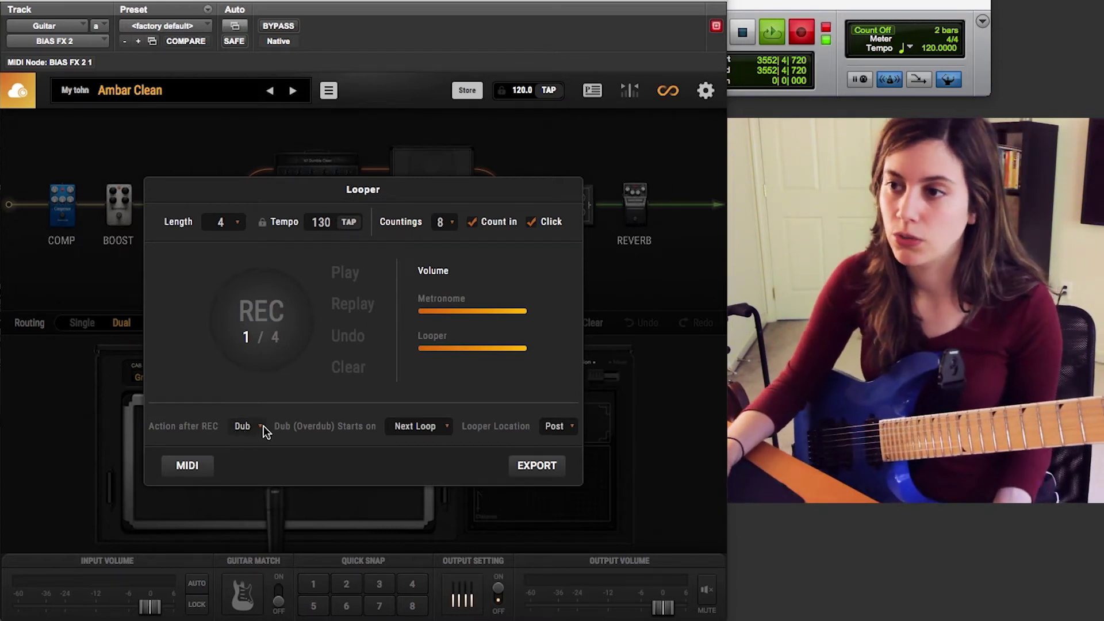
# Keep Dub as the after-recording action and start recording a loop after the count-in.
pyautogui.click(242, 427)
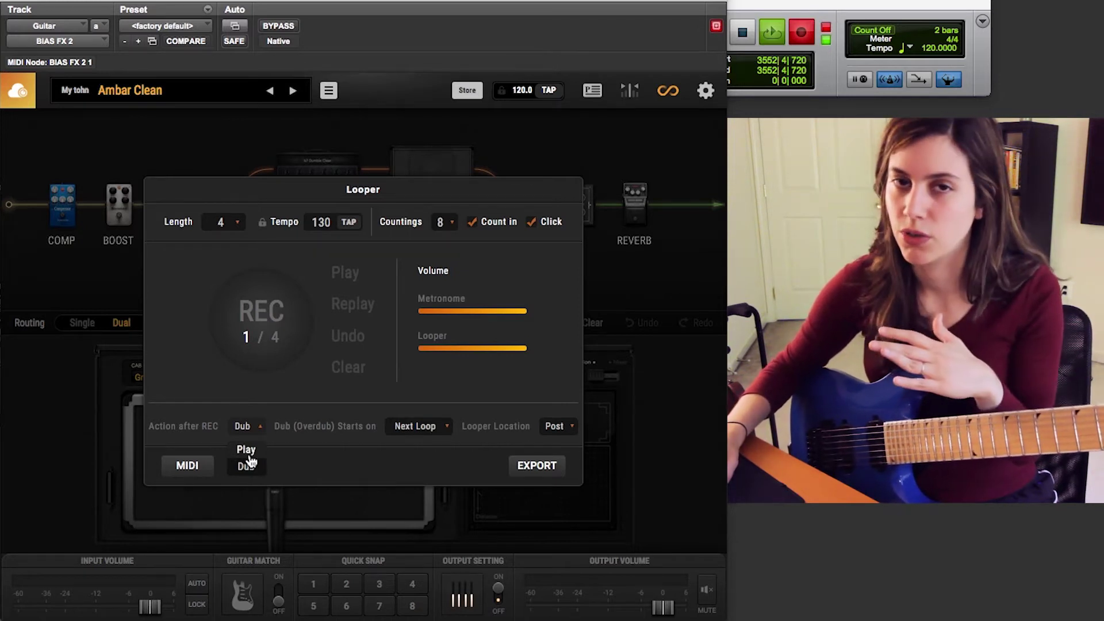
pyautogui.click(258, 469)
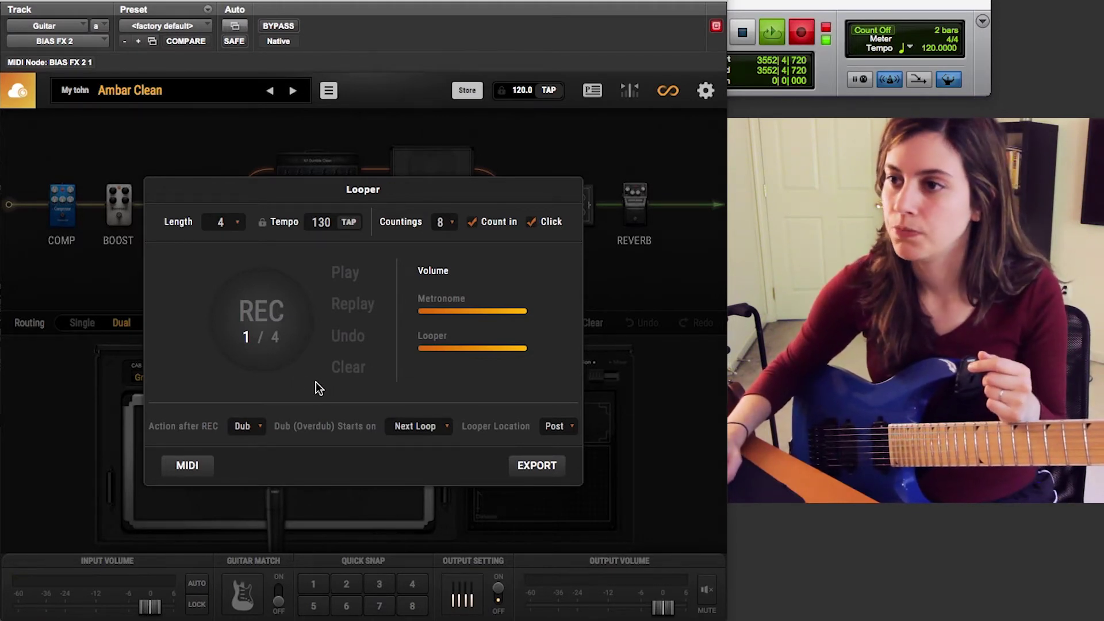
pyautogui.click(300, 339)
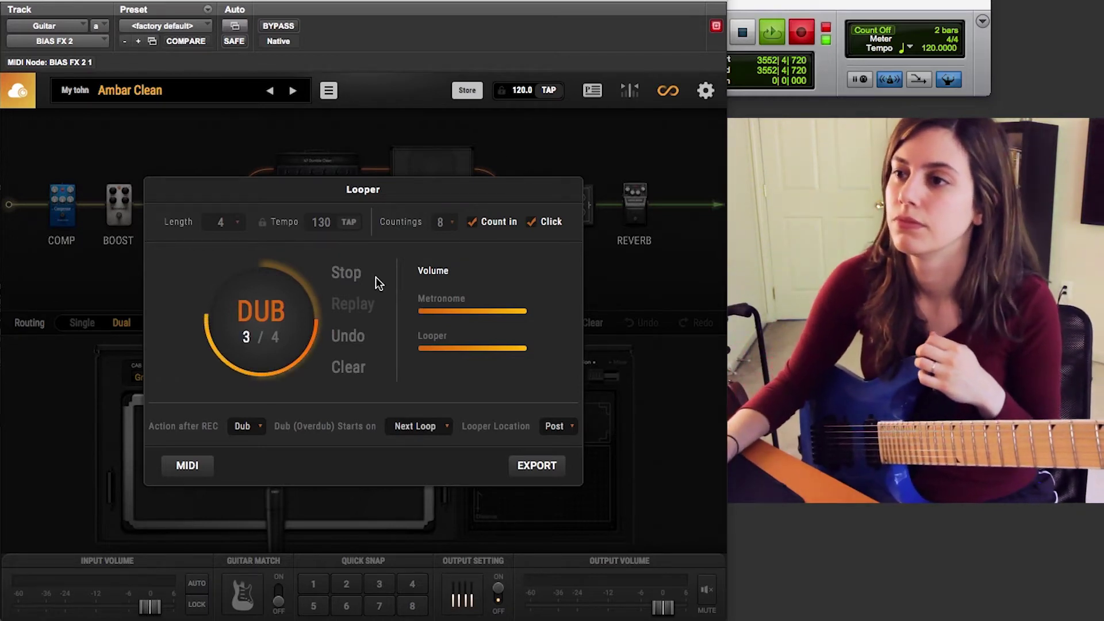
# Stop the recorded loop, play it back, stop it again, and bring up the export options.
pyautogui.click(347, 273)
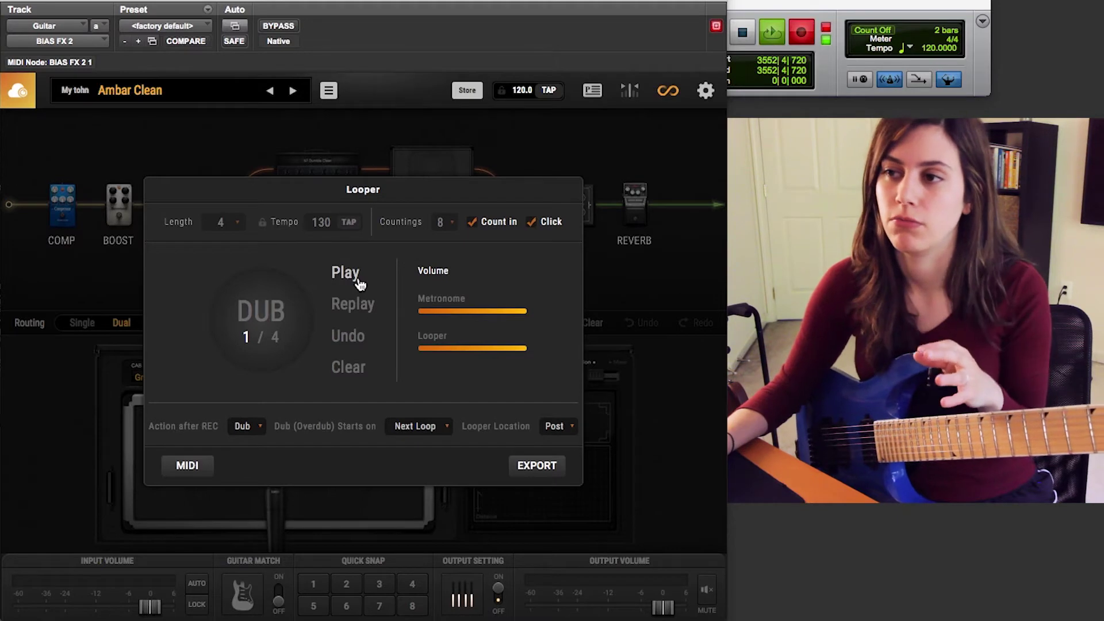
pyautogui.click(346, 273)
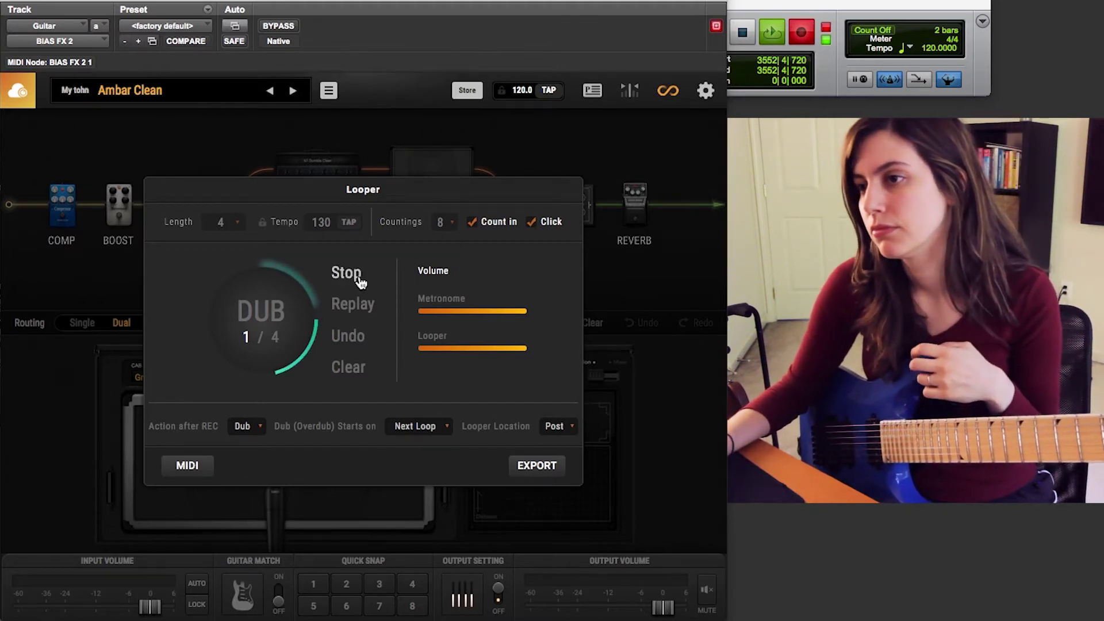
pyautogui.click(347, 273)
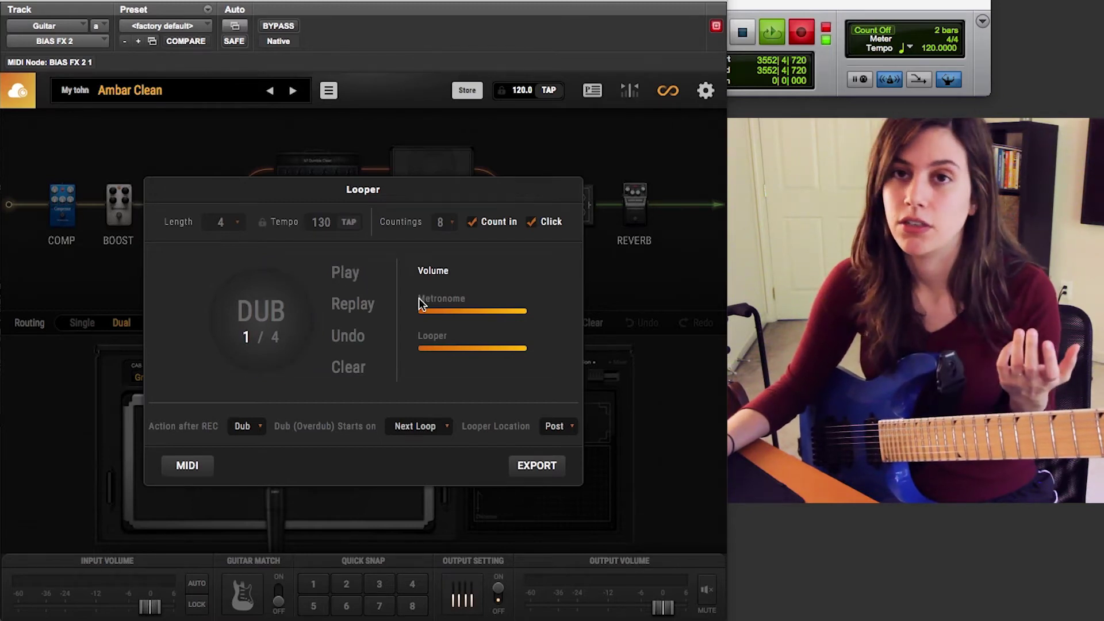
pyautogui.click(537, 467)
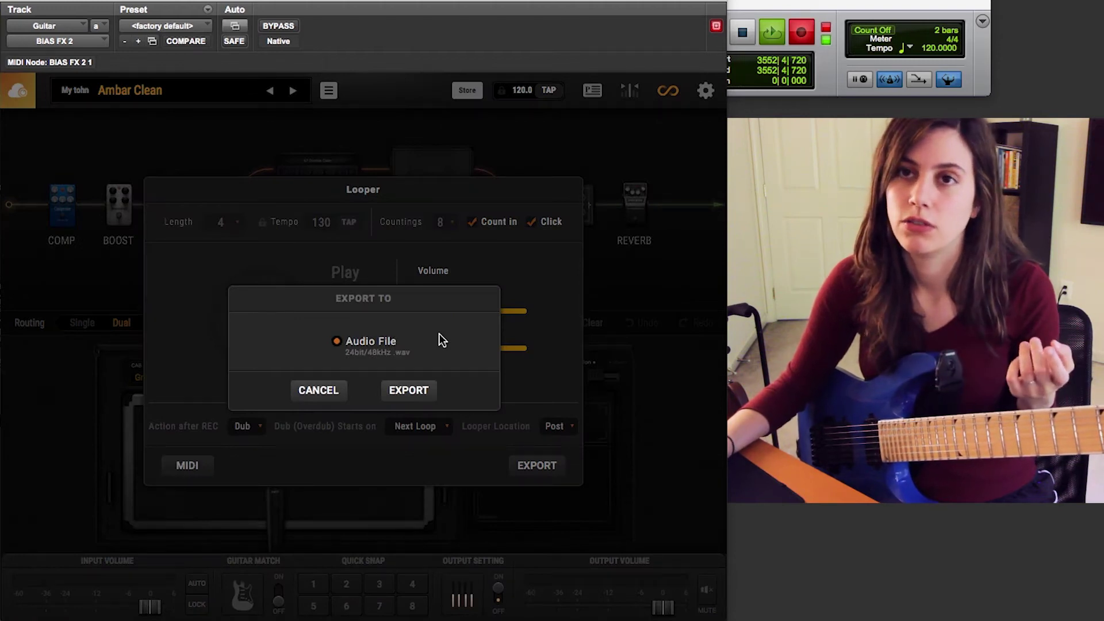
# Cancel the loop export and clear the recorded loop.
pyautogui.click(343, 391)
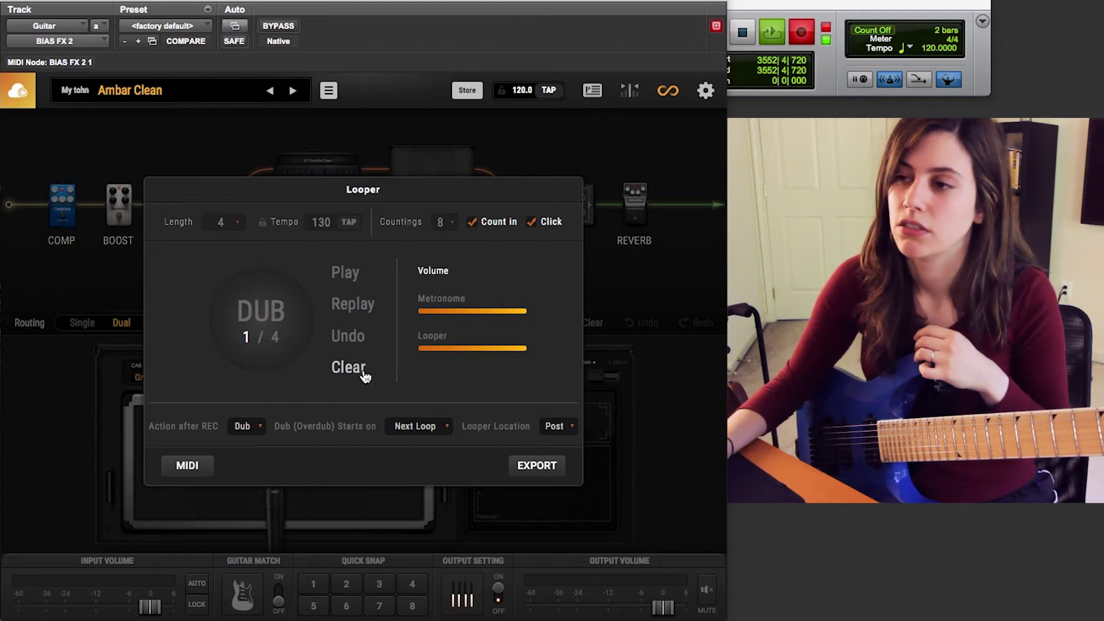
pyautogui.click(357, 366)
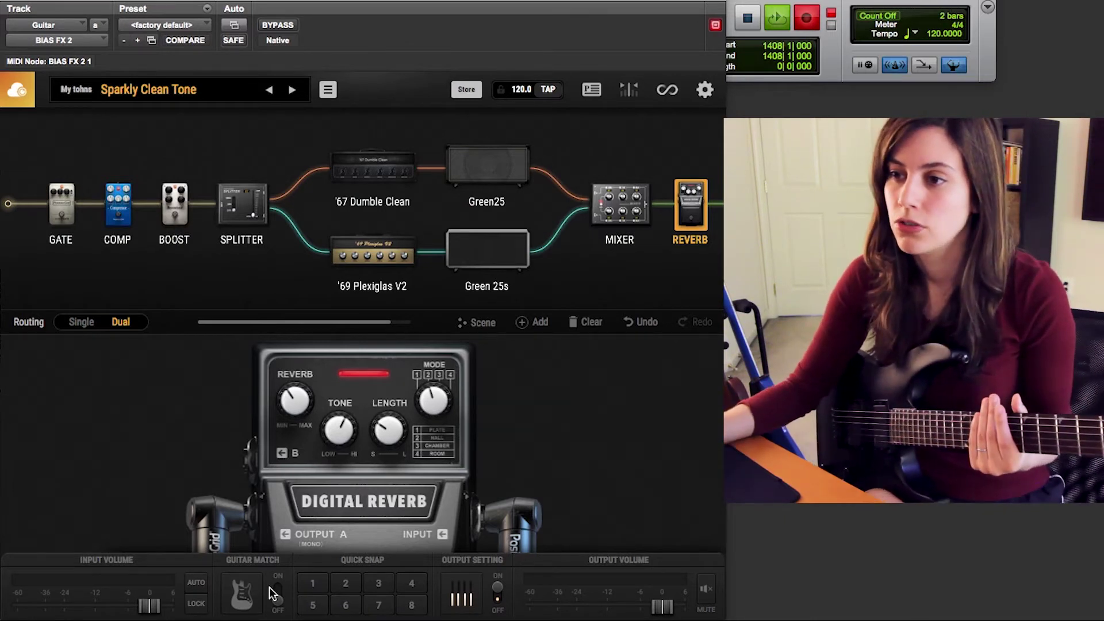
# Open Guitar Match and scroll through the modelled guitars, including the Artist JP Signature VI.
pyautogui.click(237, 587)
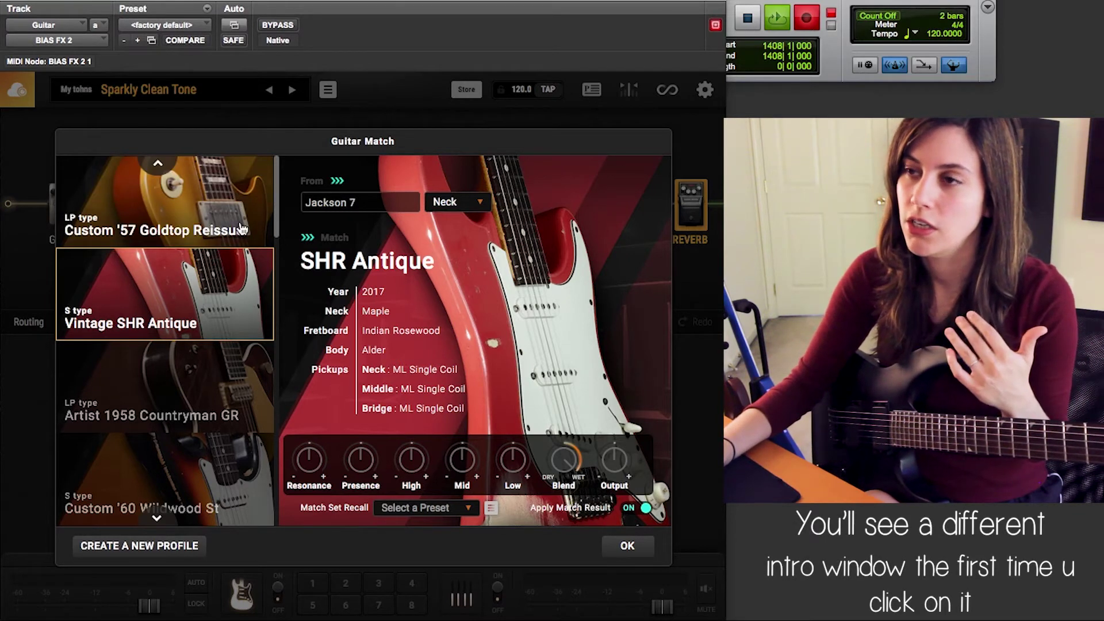
pyautogui.scroll(-1, 206, 423)
pyautogui.scroll(-2, 208, 402)
pyautogui.scroll(-2, 209, 397)
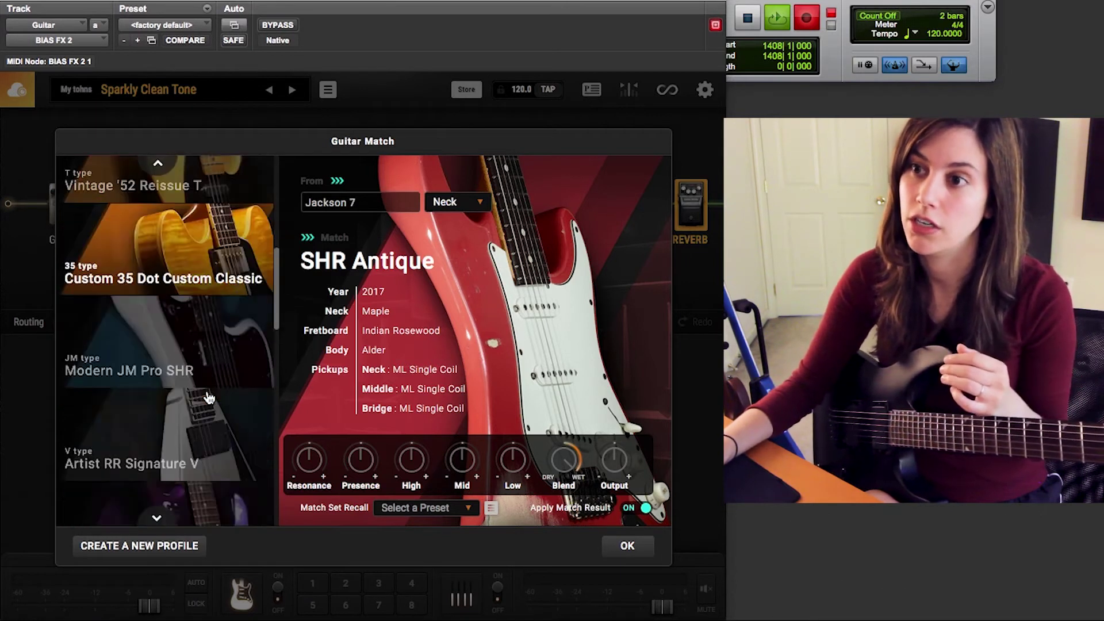
pyautogui.scroll(-2, 209, 397)
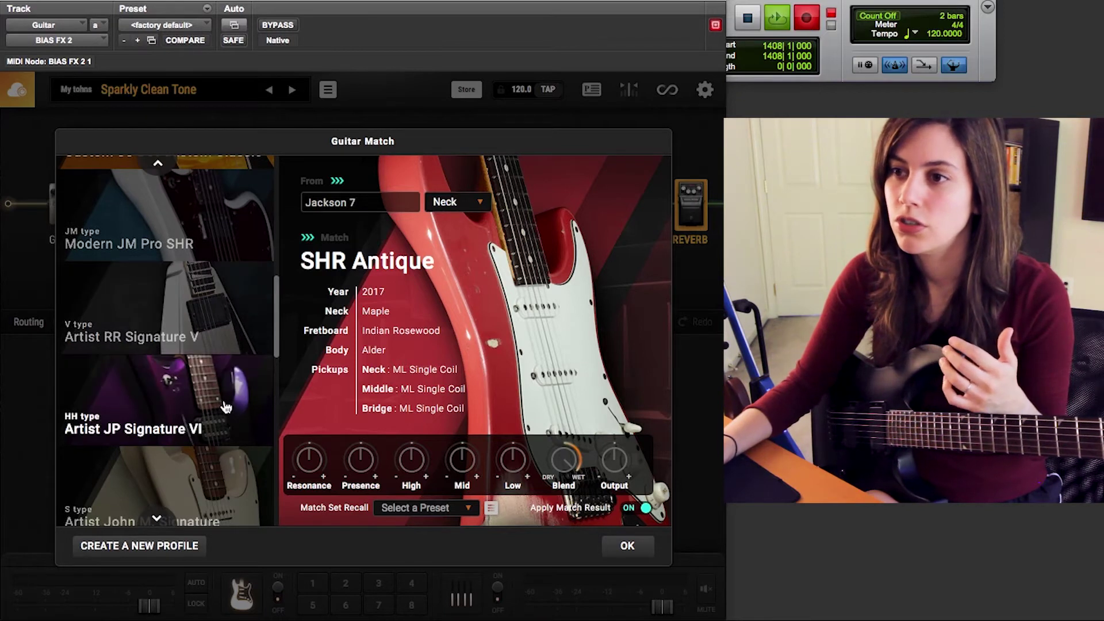
pyautogui.scroll(-1, 220, 408)
pyautogui.scroll(-2, 221, 409)
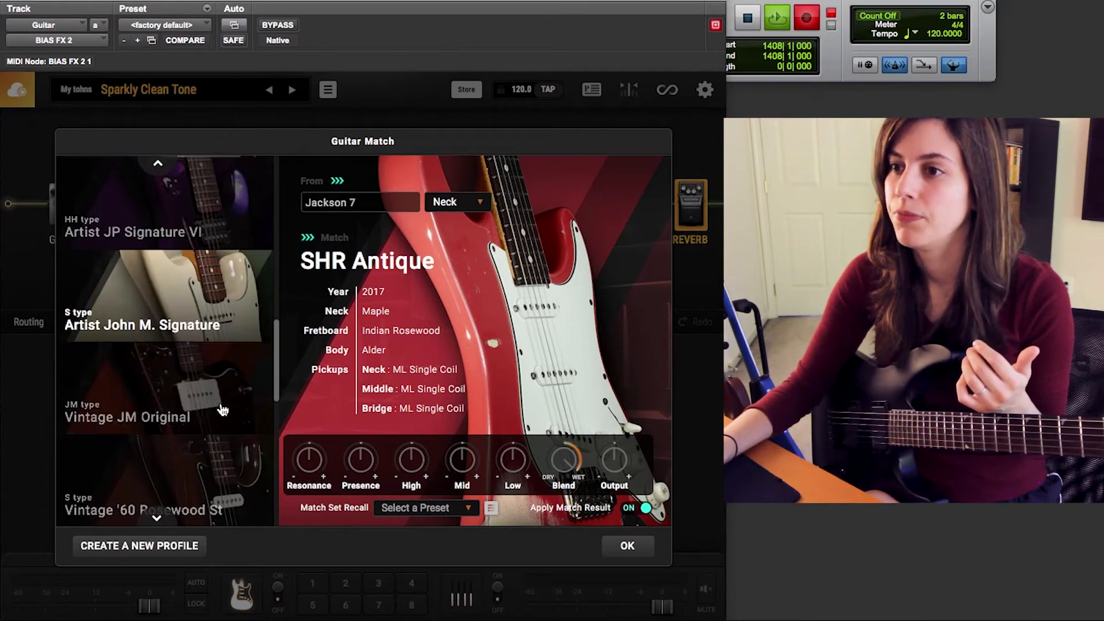
pyautogui.scroll(-2, 220, 432)
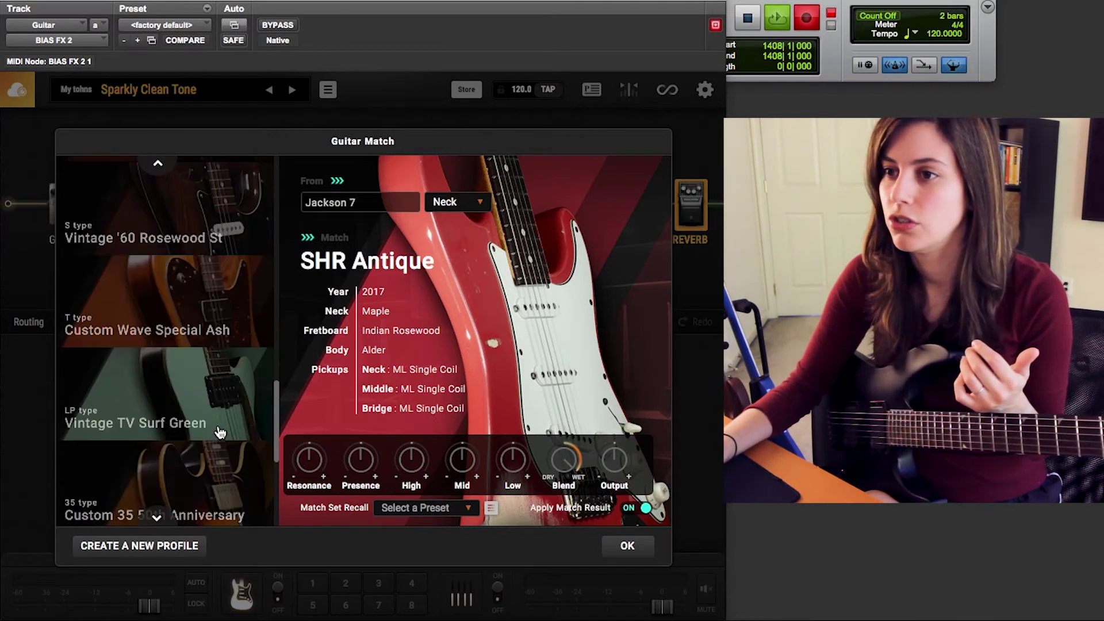
pyautogui.scroll(-2, 220, 432)
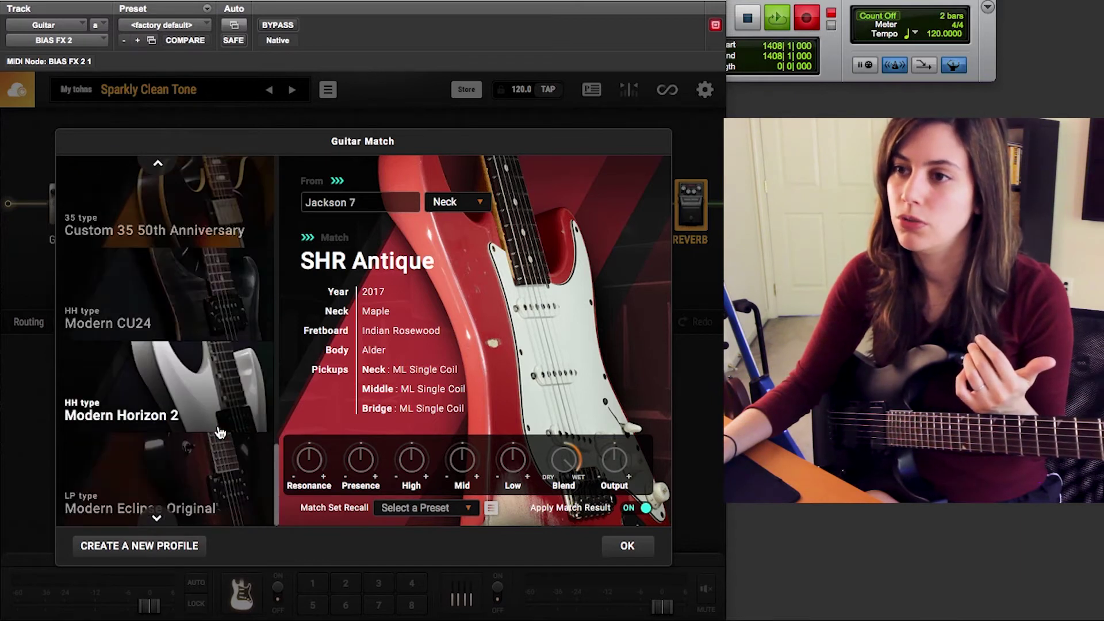
pyautogui.scroll(10, 220, 433)
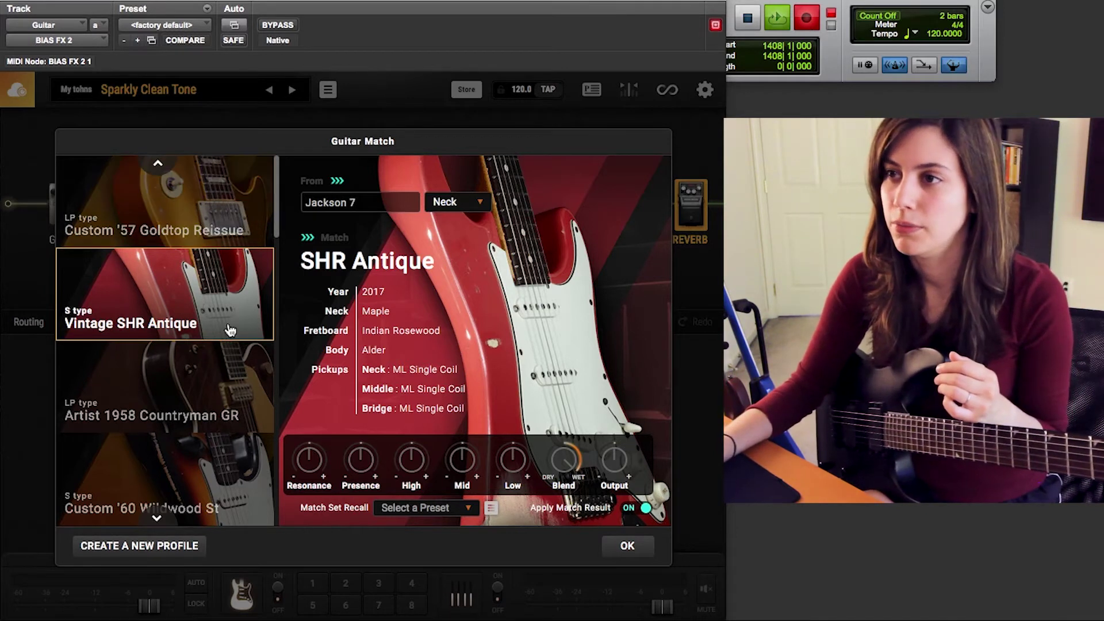
pyautogui.scroll(-15, 227, 336)
pyautogui.scroll(15, 224, 344)
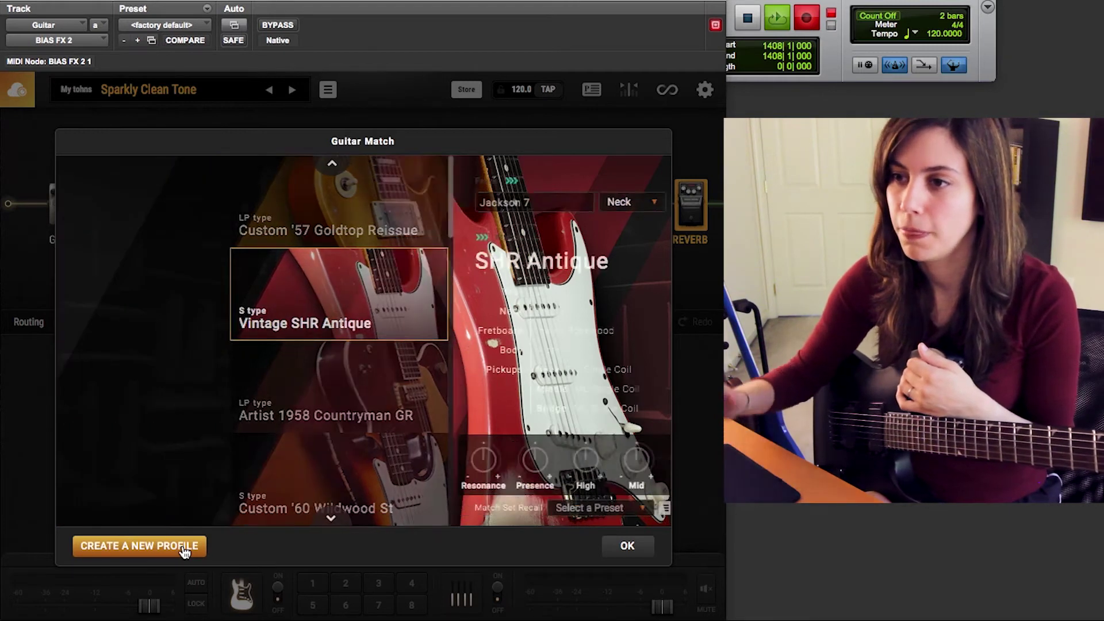
# Create a new instrument profile nicknamed 'Jackson Slattxmg3' with an HH type body shape.
pyautogui.click(184, 547)
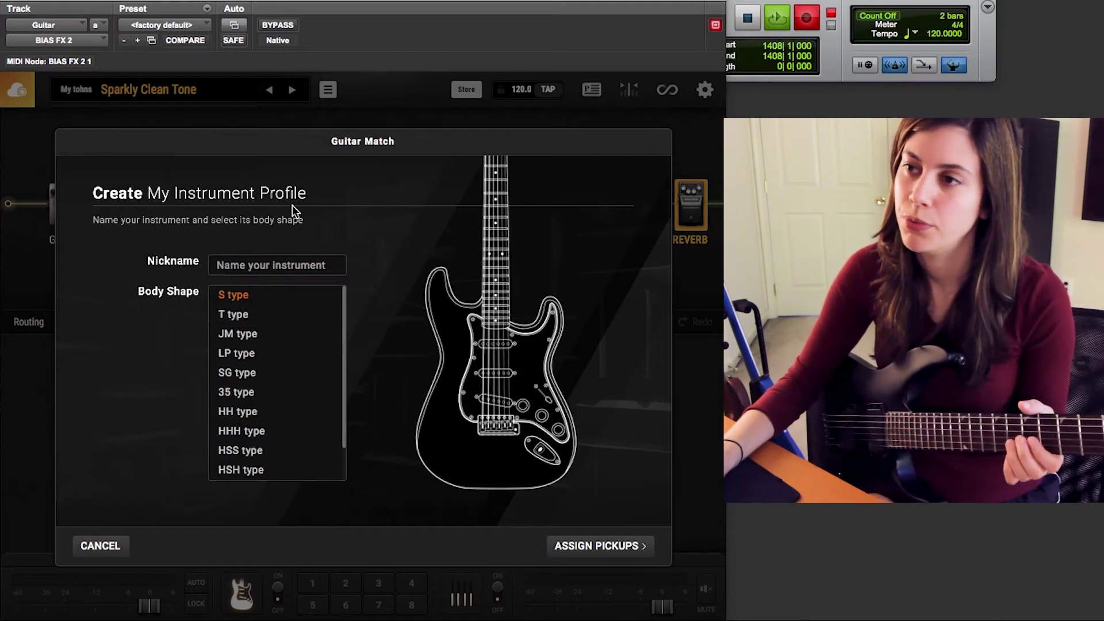
pyautogui.click(324, 266)
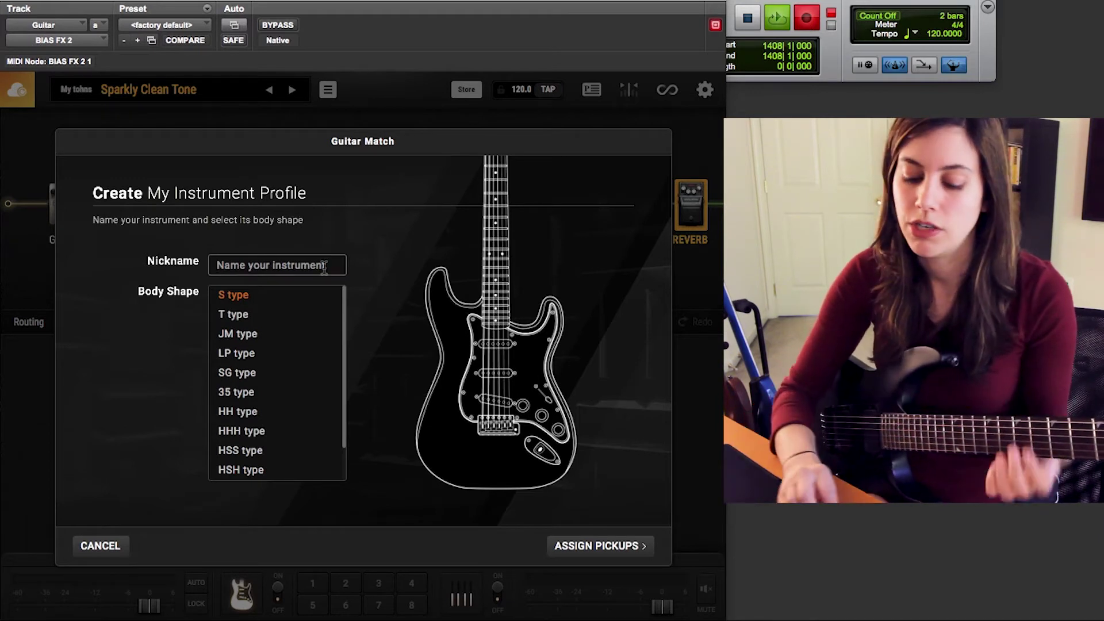
pyautogui.write('Jackson')
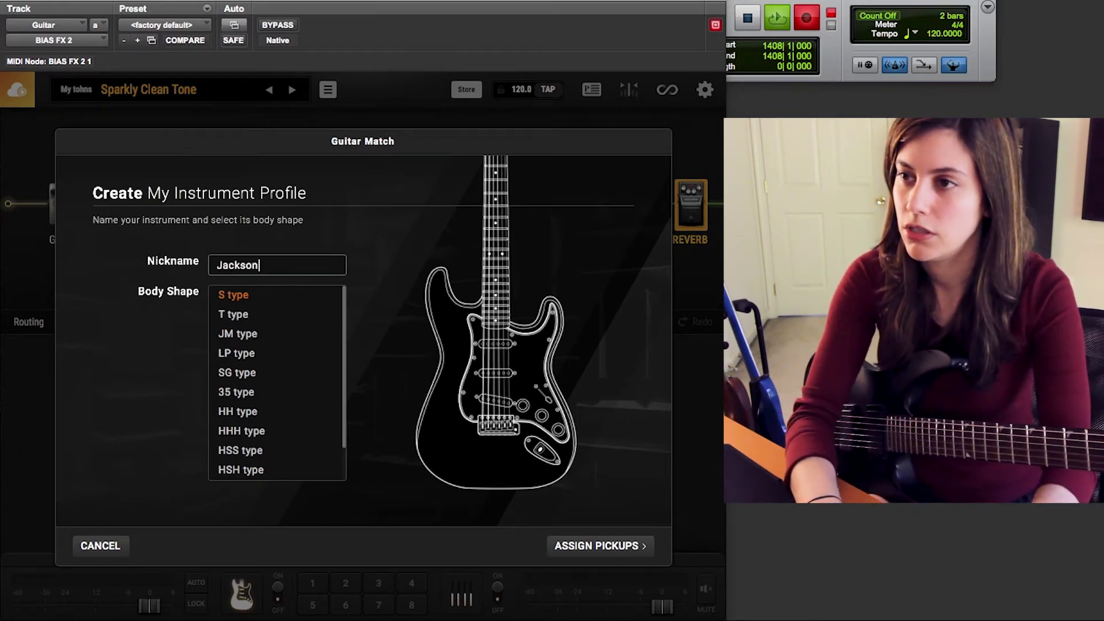
pyautogui.write(' Slattxmg3')
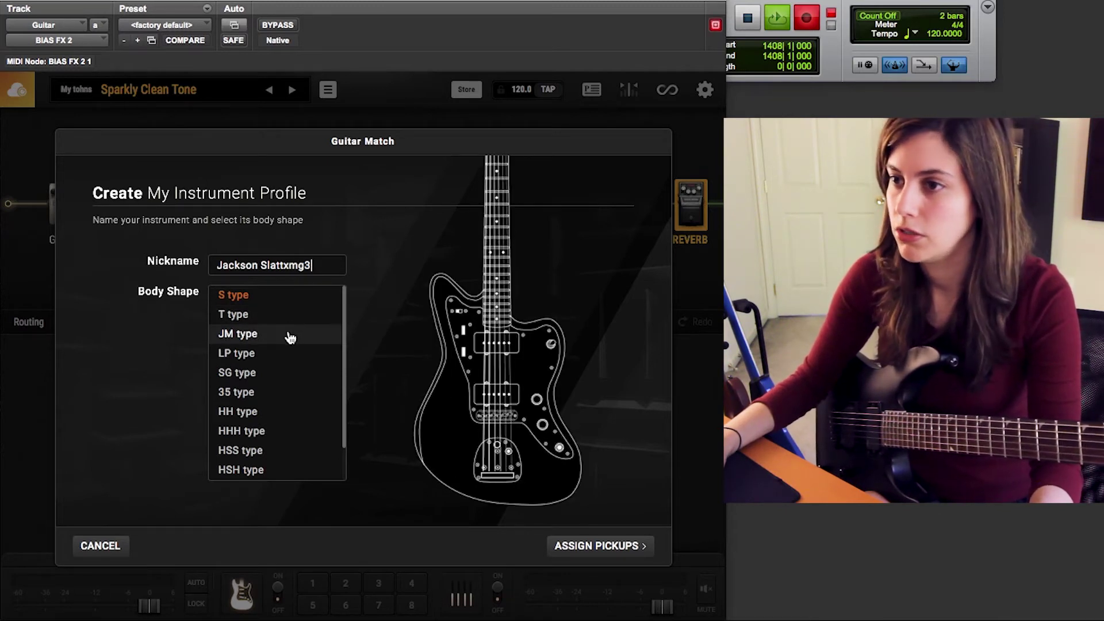
pyautogui.scroll(-2, 289, 338)
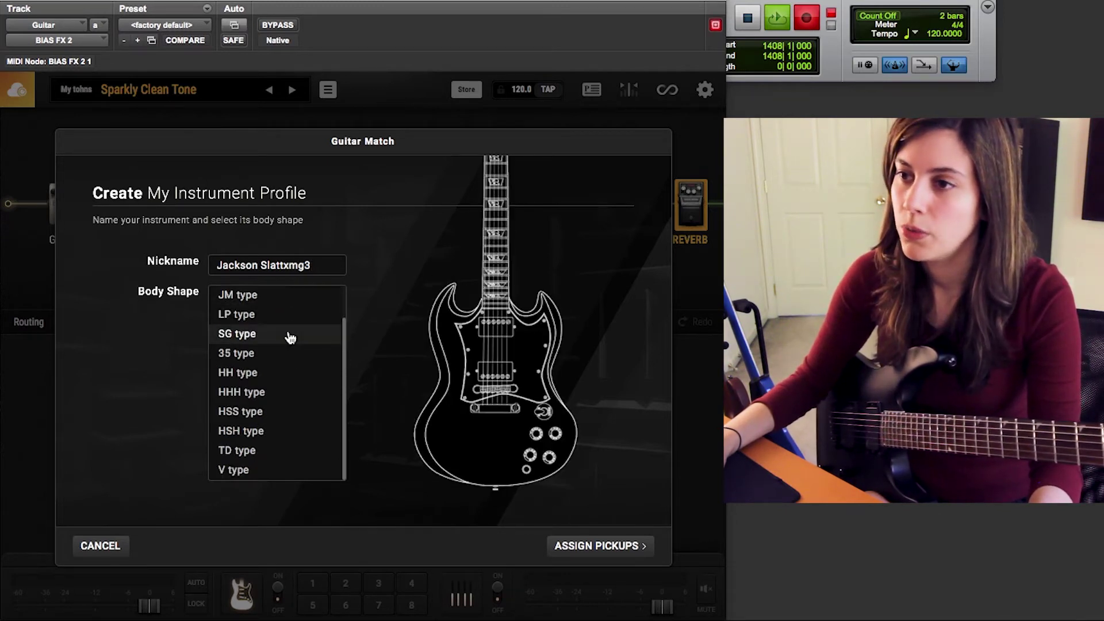
pyautogui.click(284, 374)
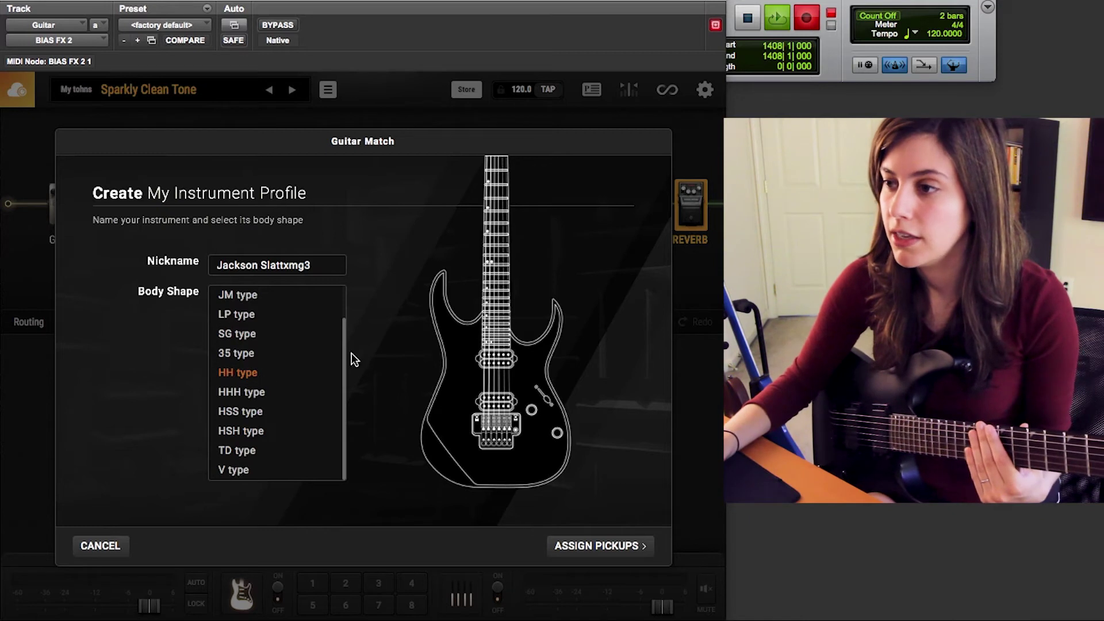
pyautogui.click(621, 557)
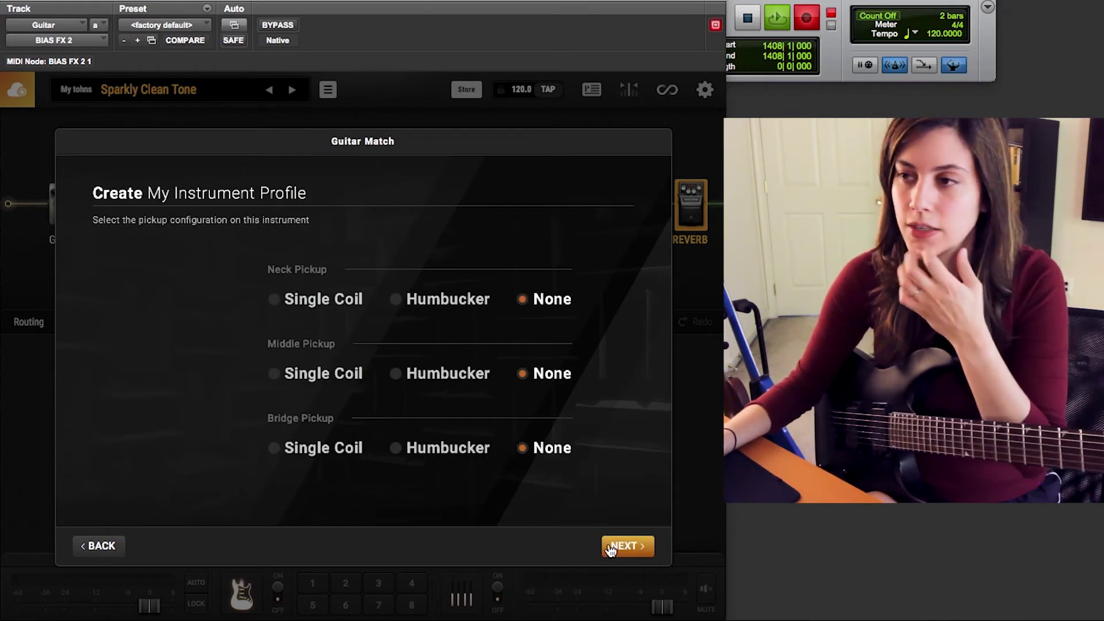
# Set neck and bridge pickups to Humbucker with no middle pickup, and continue to Pickup Select.
pyautogui.click(476, 310)
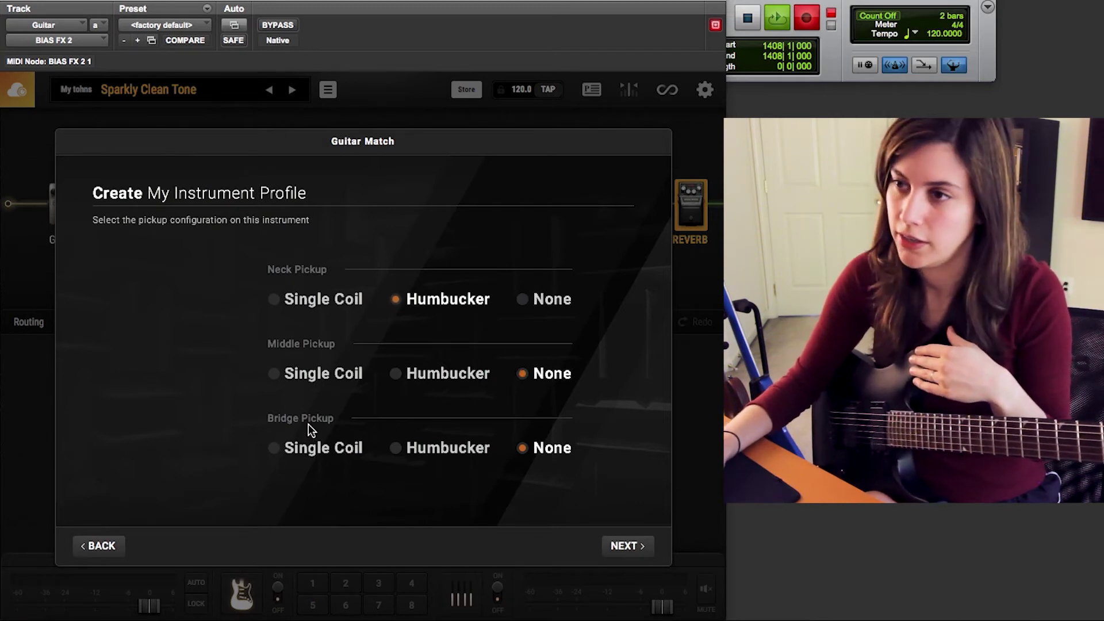
pyautogui.click(452, 457)
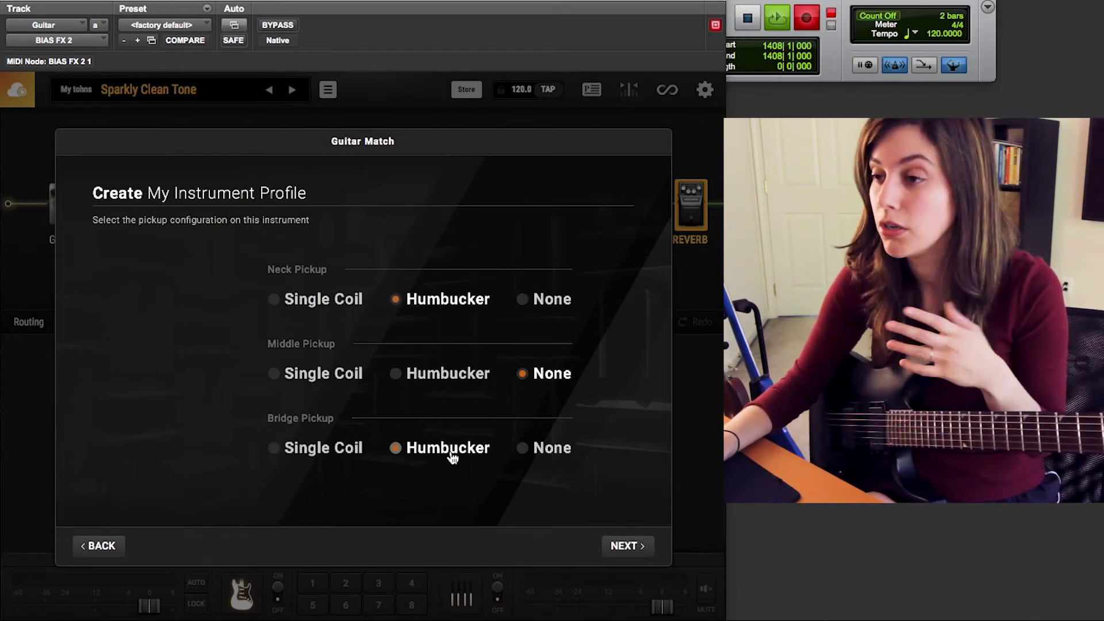
pyautogui.click(625, 545)
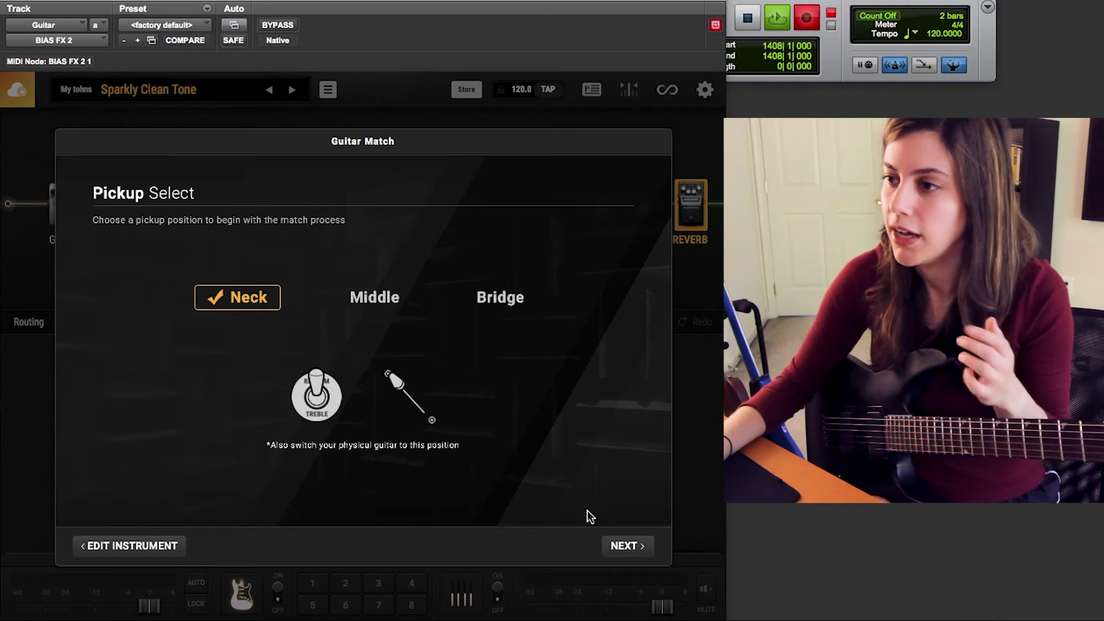
# Start profiling the neck pickup and measure its output until it shows Complete.
pyautogui.click(618, 547)
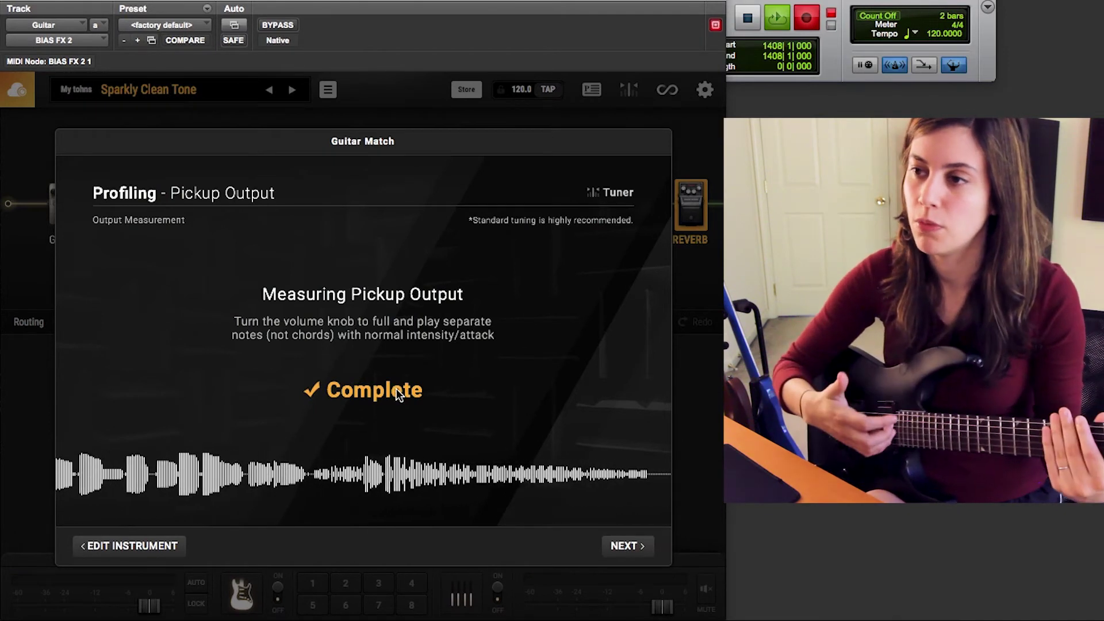
# Run frequency profiling on the neck pickup until Profiling Success appears.
pyautogui.click(643, 556)
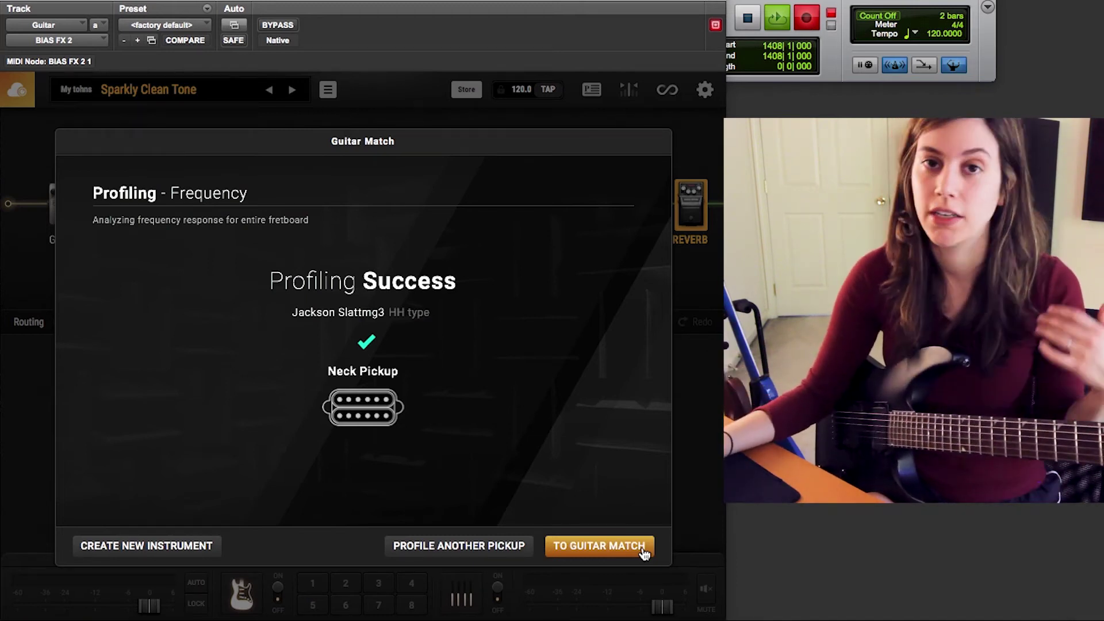
# Keep Neck as the source pickup, accept the '57 Goldtop Reissue match, and close Guitar Match.
pyautogui.click(642, 551)
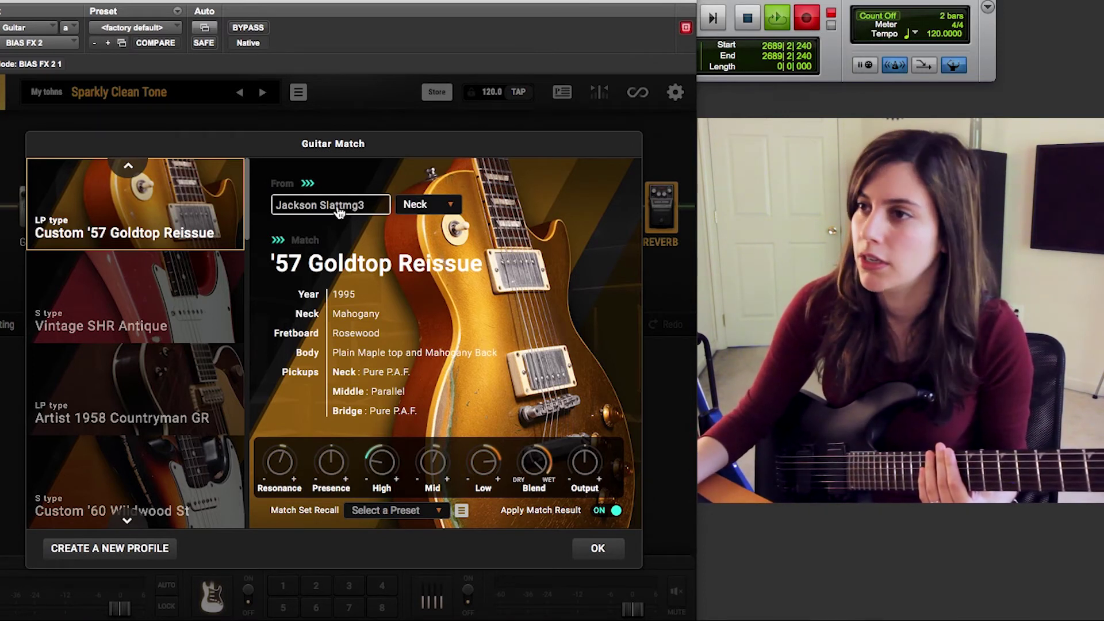
pyautogui.click(451, 210)
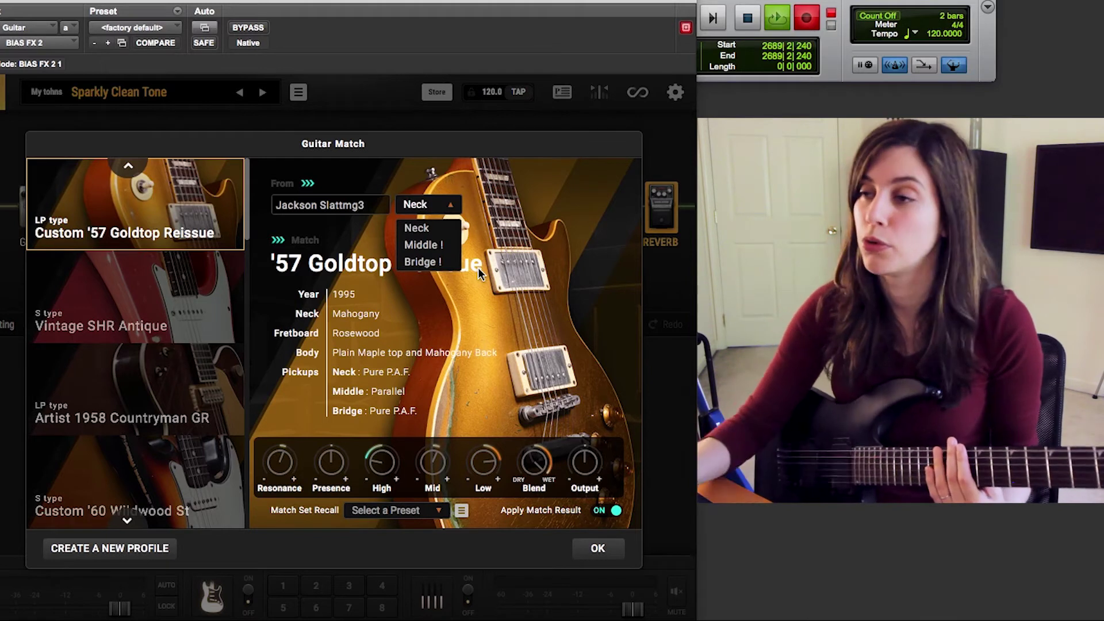
pyautogui.click(429, 222)
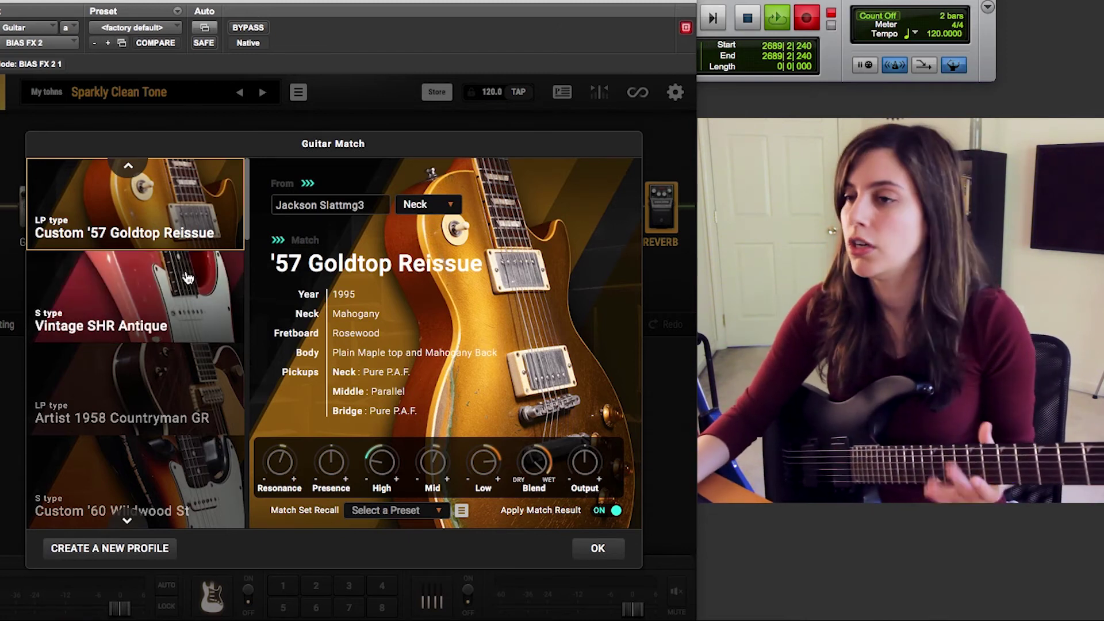
pyautogui.scroll(-3, 181, 357)
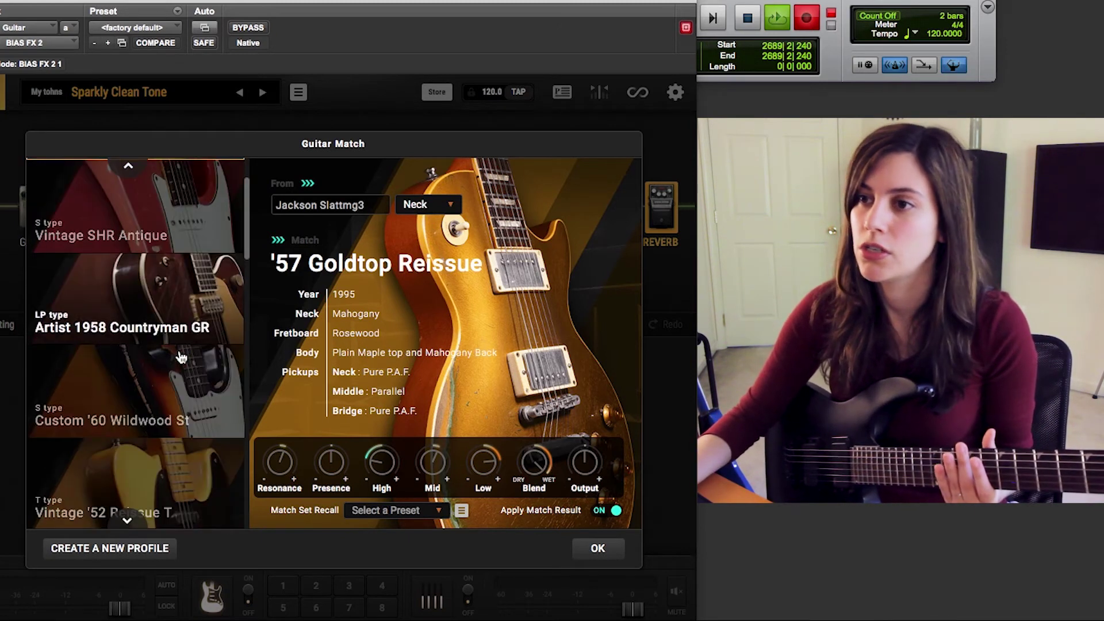
pyautogui.scroll(-10, 181, 357)
pyautogui.scroll(15, 181, 356)
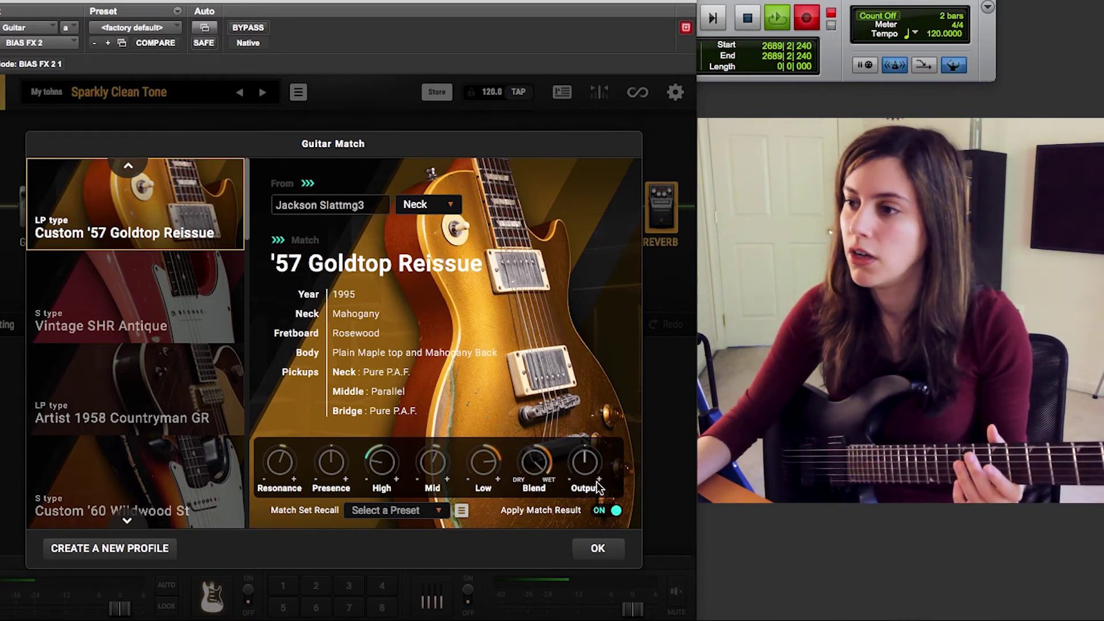
pyautogui.click(598, 549)
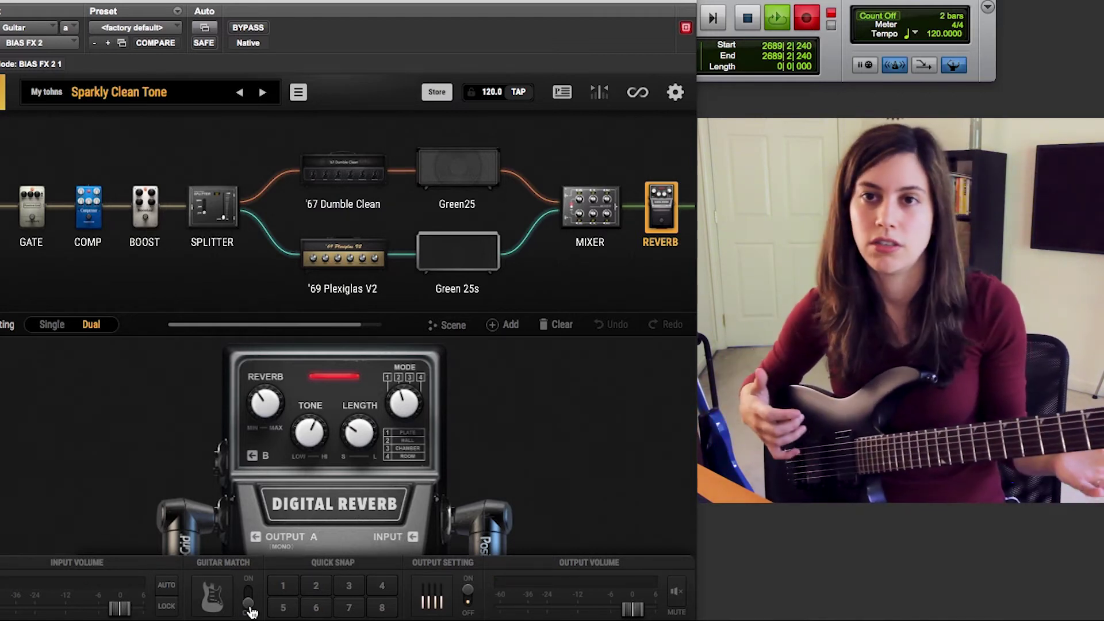
# Switch Guitar Match on and bring up its list of guitar models to match against.
pyautogui.click(249, 604)
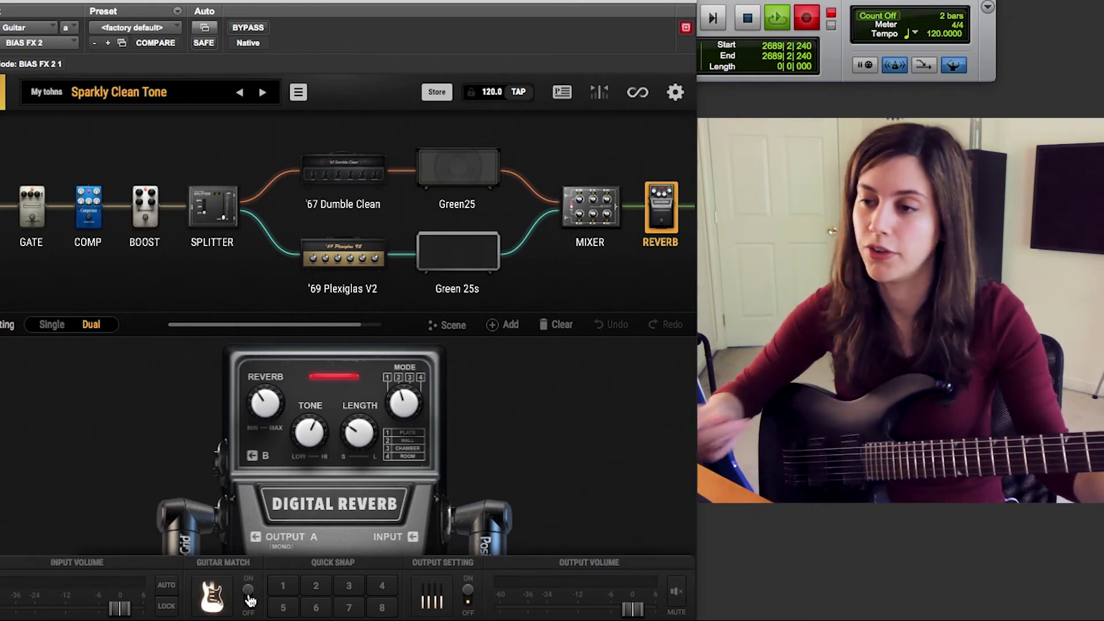
pyautogui.click(212, 594)
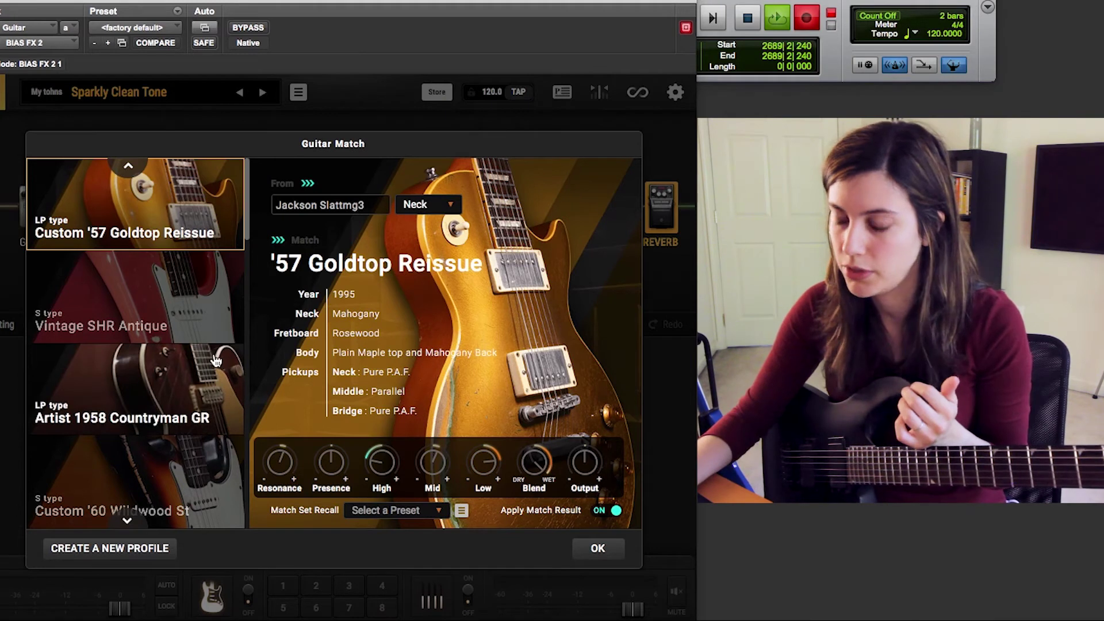
# Try the Vintage '52 Reissue T, then match the Jackson neck pickup to Artist JP Signature VI and confirm.
pyautogui.scroll(-2, 216, 367)
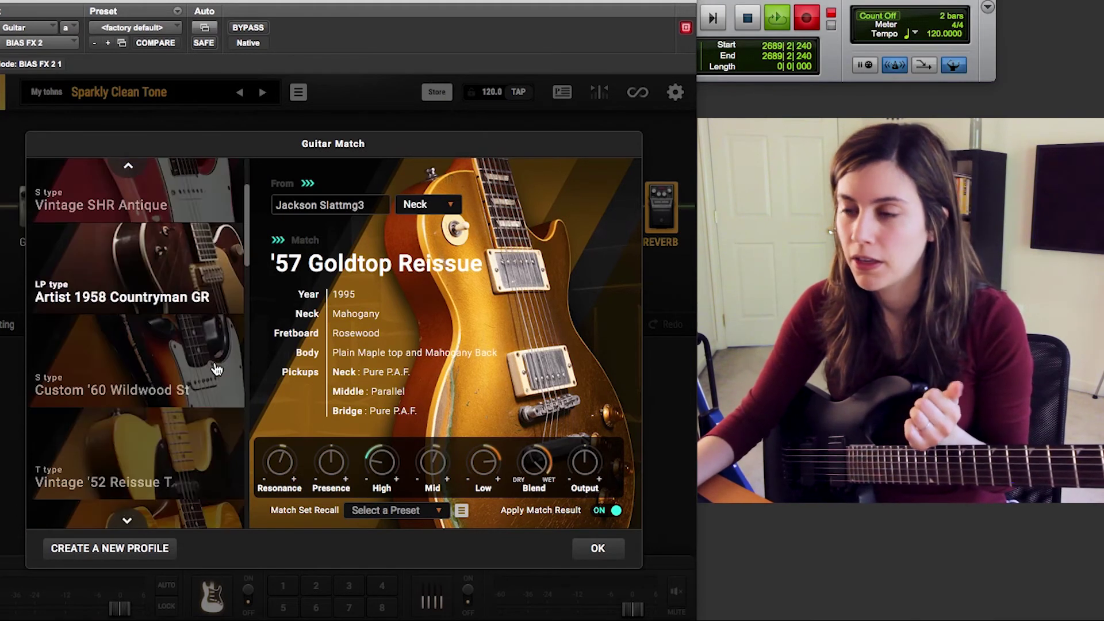
pyautogui.scroll(-2, 216, 368)
pyautogui.click(177, 349)
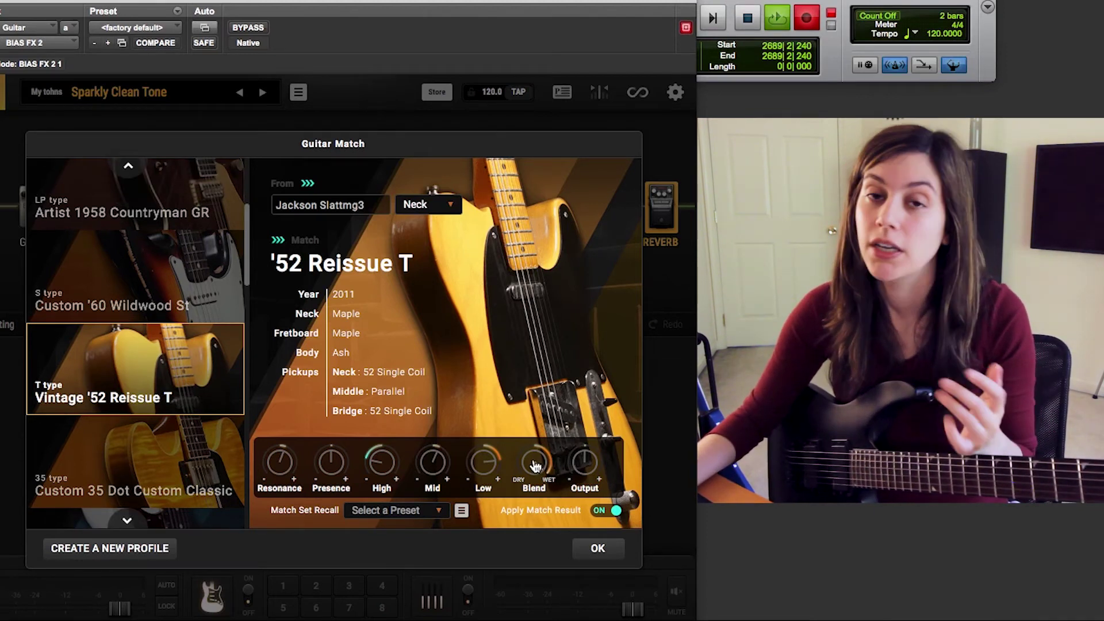
pyautogui.scroll(-1, 193, 404)
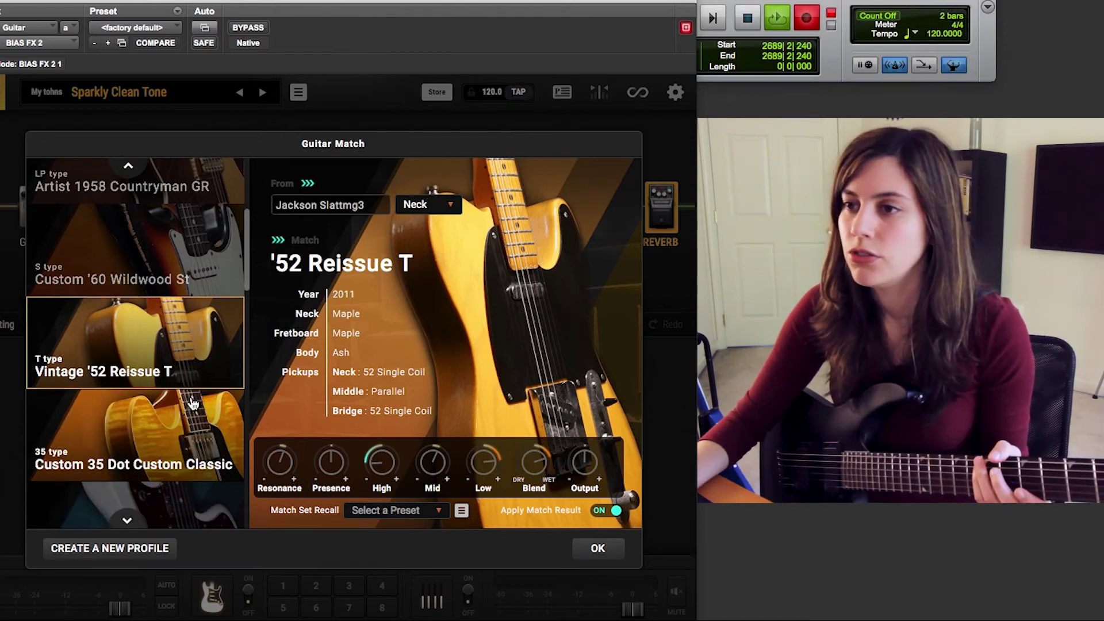
pyautogui.scroll(-4, 193, 404)
pyautogui.scroll(-6, 193, 404)
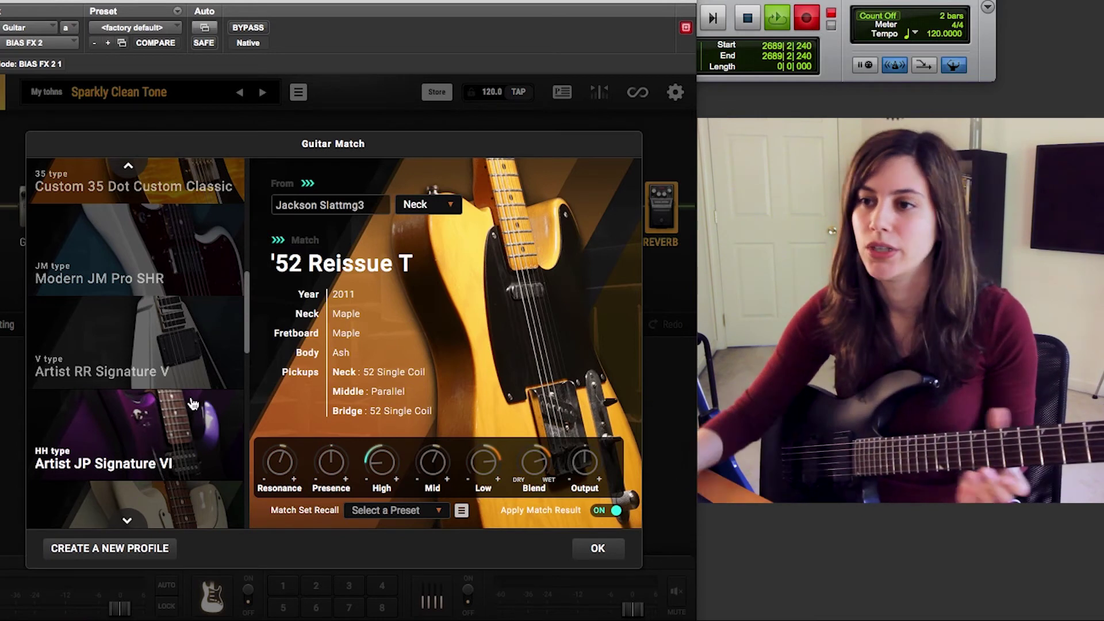
pyautogui.click(193, 404)
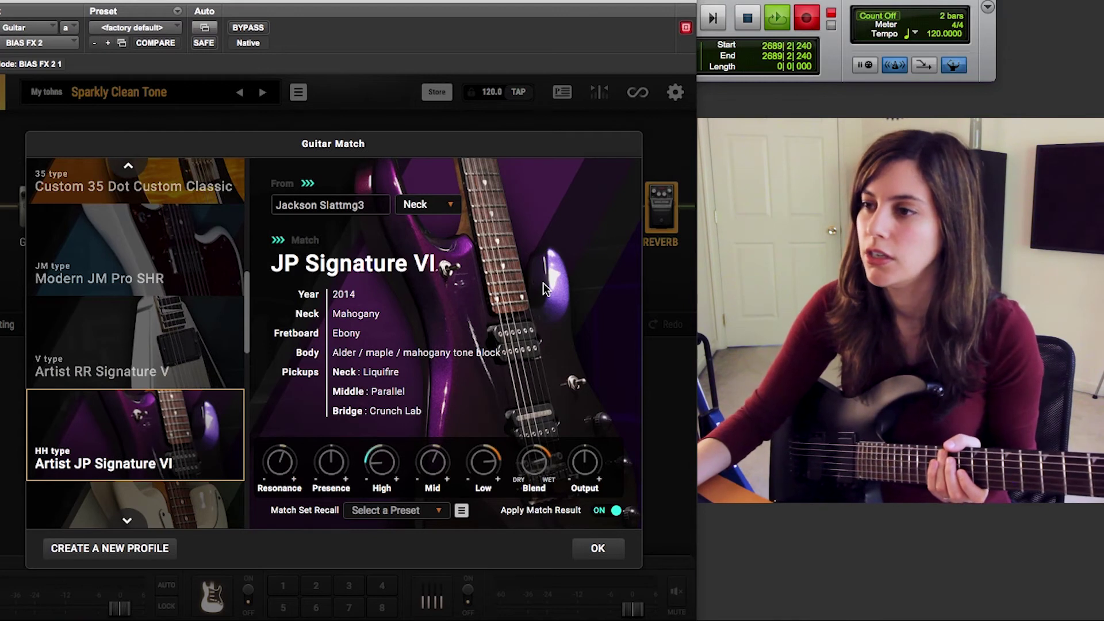
pyautogui.click(601, 547)
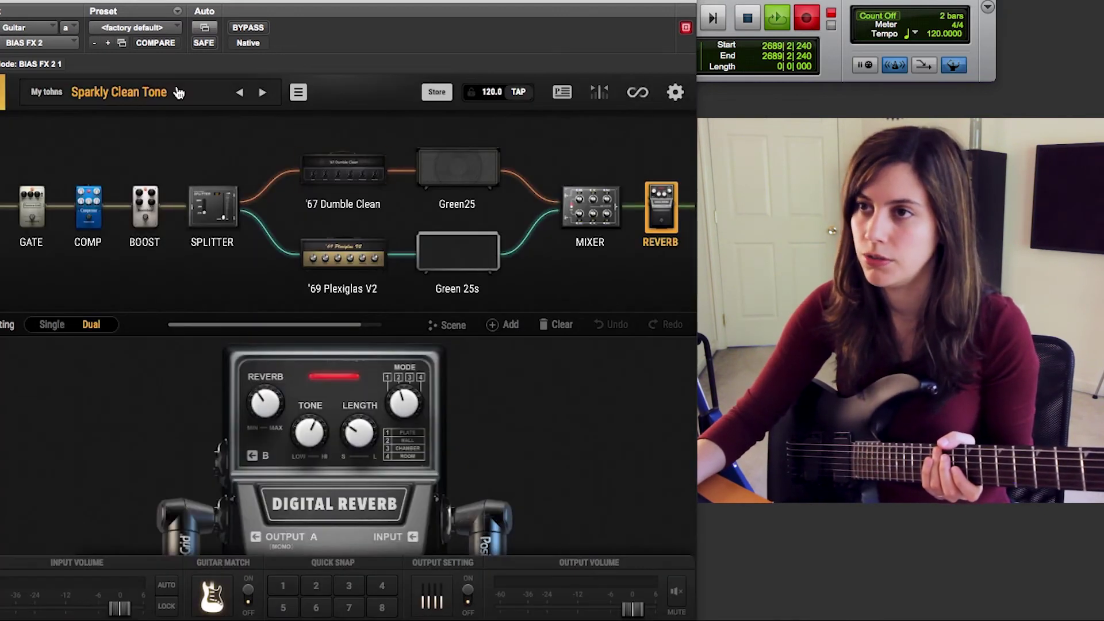
# Load the Jackson 6 Gain preset from the My tohns bank and close the preset browser.
pyautogui.click(119, 92)
pyautogui.click(114, 440)
pyautogui.scroll(-3, 114, 461)
pyautogui.click(91, 451)
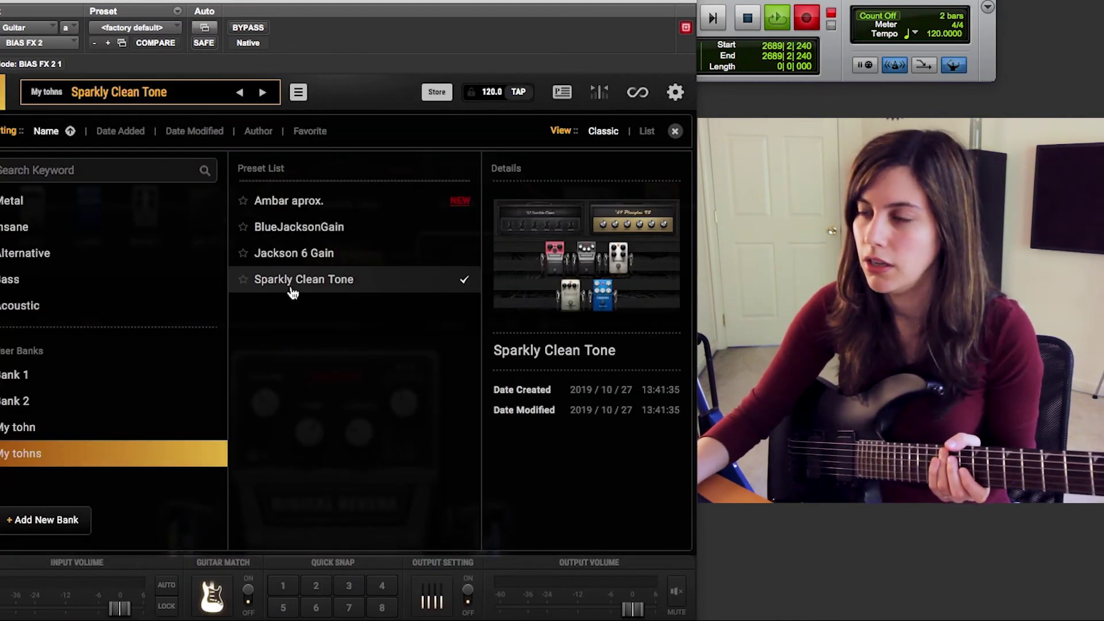
pyautogui.click(303, 252)
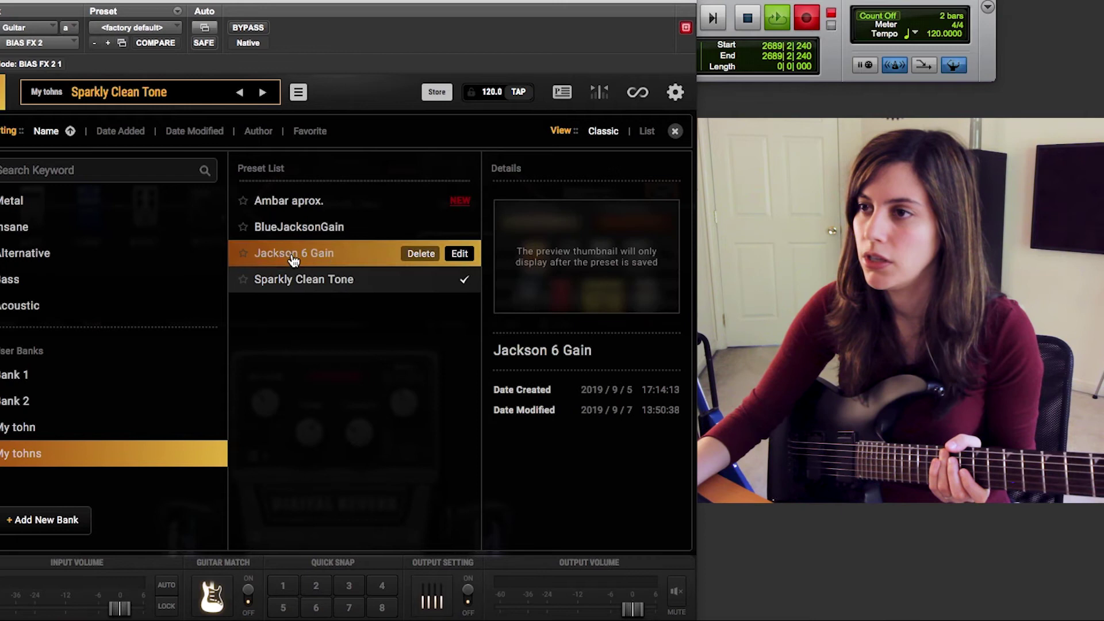
pyautogui.click(675, 131)
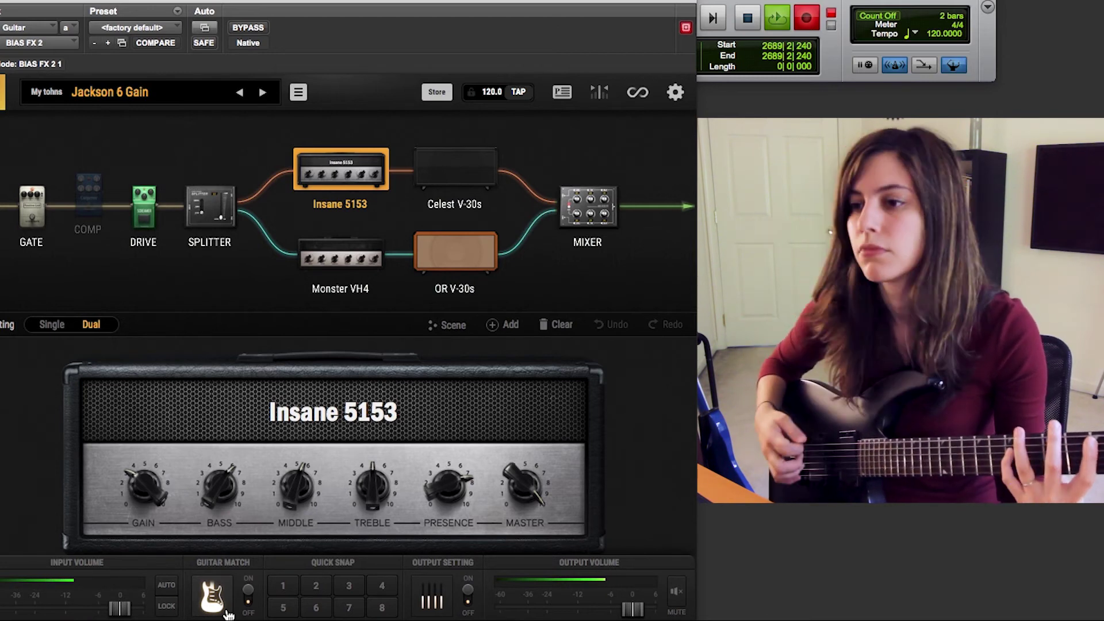
# Compare the Jackson 6 Gain tone with Guitar Match off and on, then reopen Guitar Match.
pyautogui.click(248, 609)
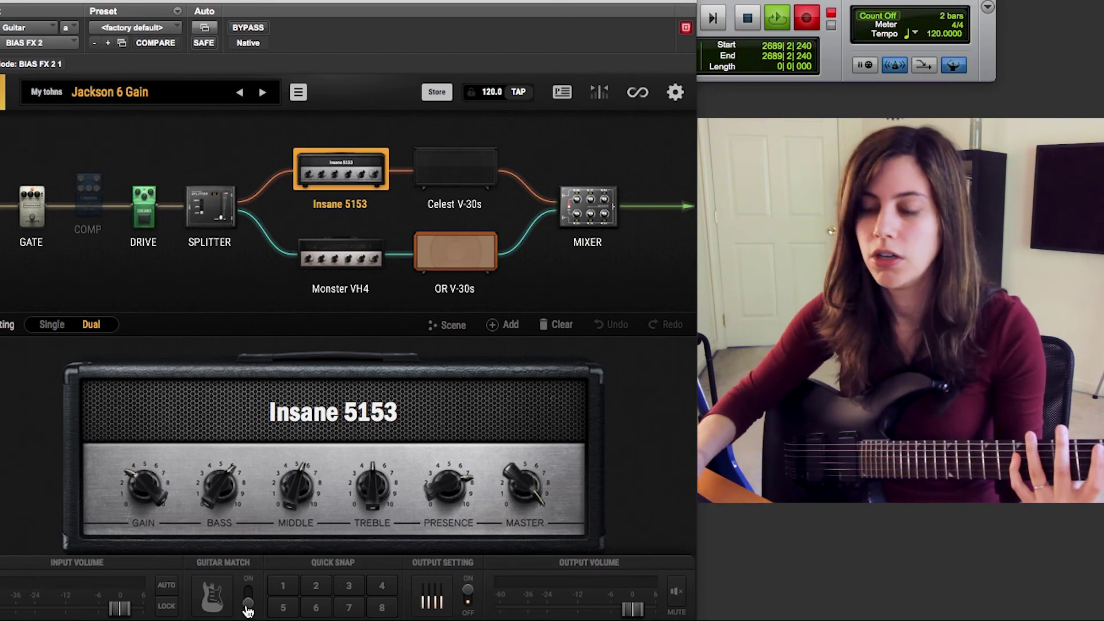
pyautogui.click(248, 610)
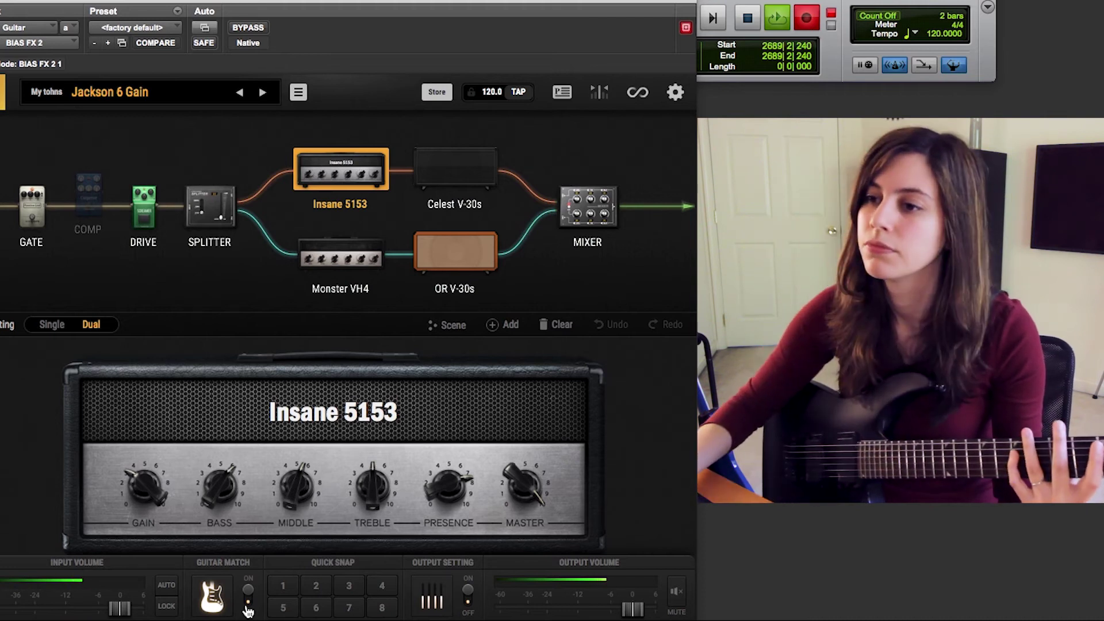
pyautogui.click(230, 607)
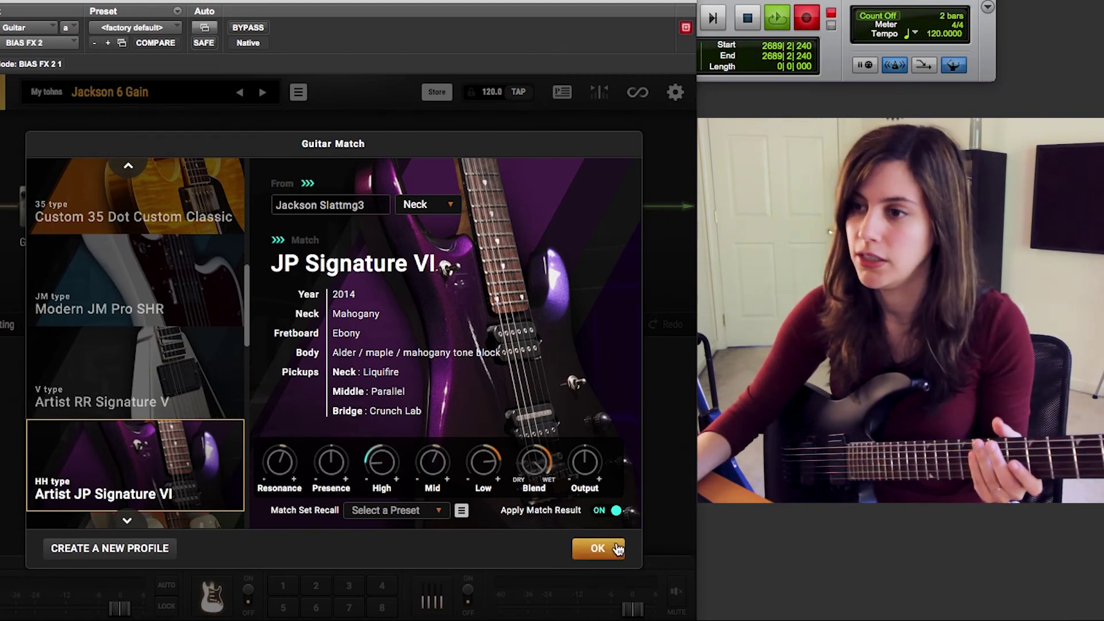
# Confirm the JP Signature VI match, turn Guitar Match off, and reopen its model list.
pyautogui.click(598, 548)
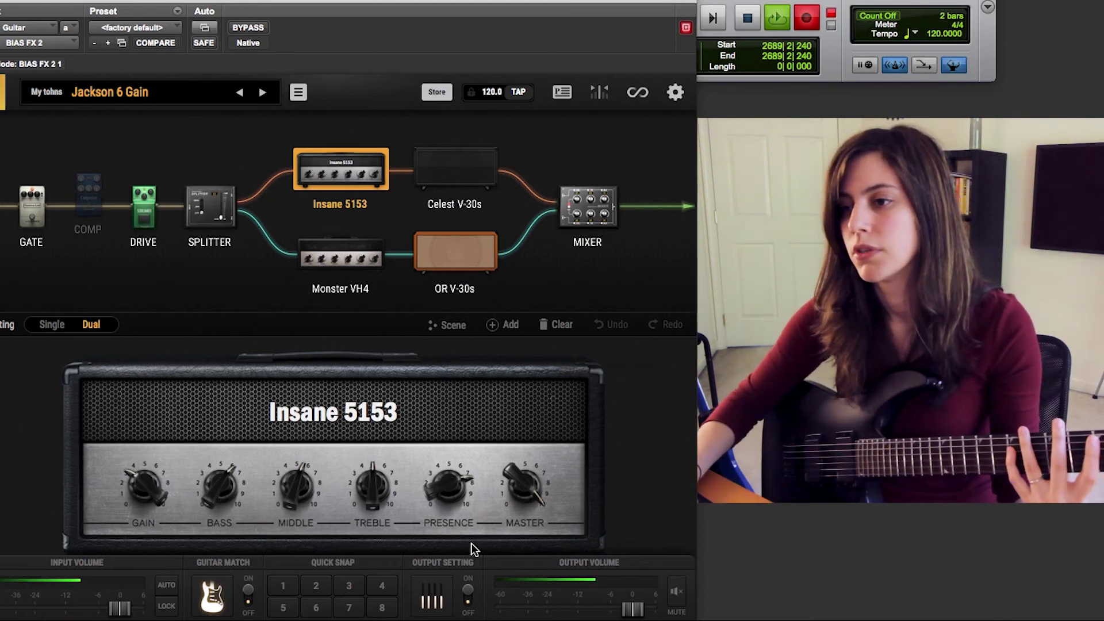
pyautogui.click(251, 601)
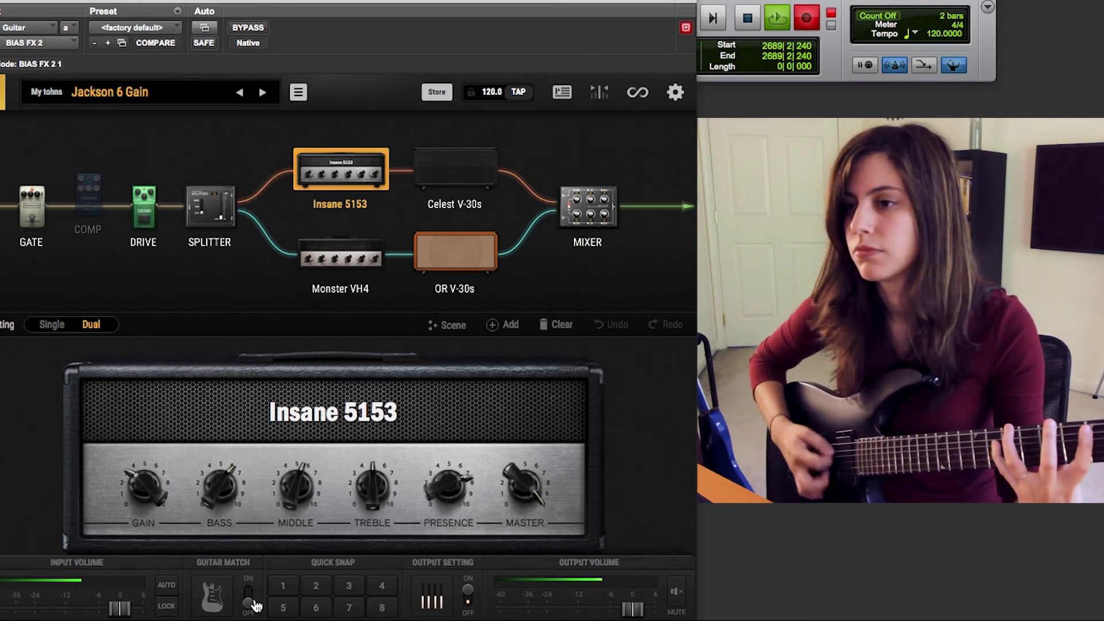
pyautogui.click(229, 592)
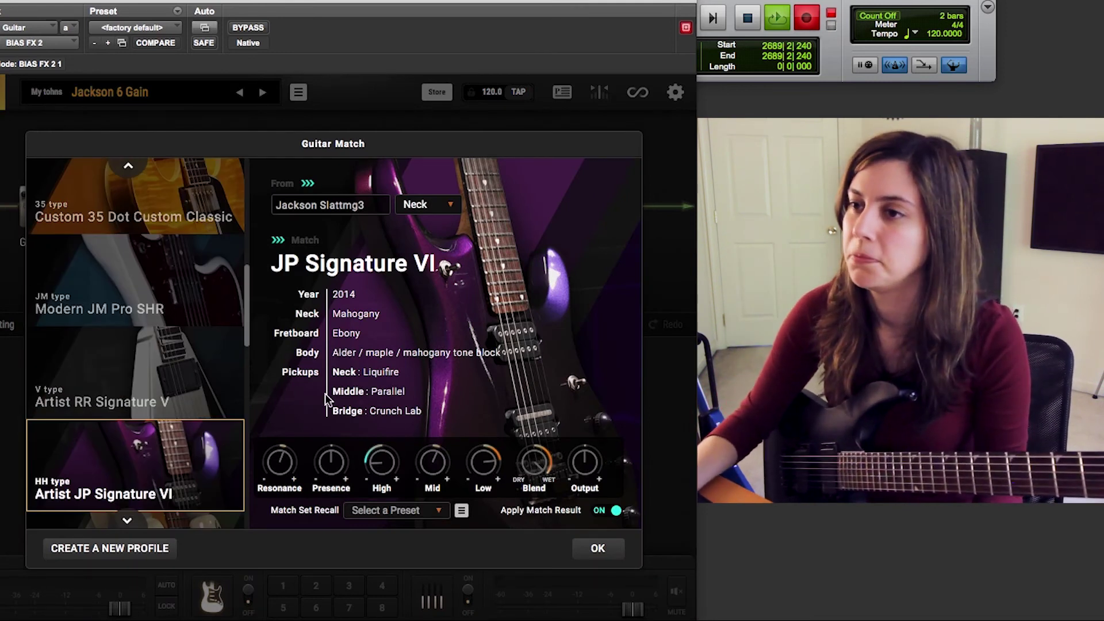
# Look through the guitar list without changing it, keeping the JP Signature VI match, and close Guitar Match.
pyautogui.scroll(5, 229, 365)
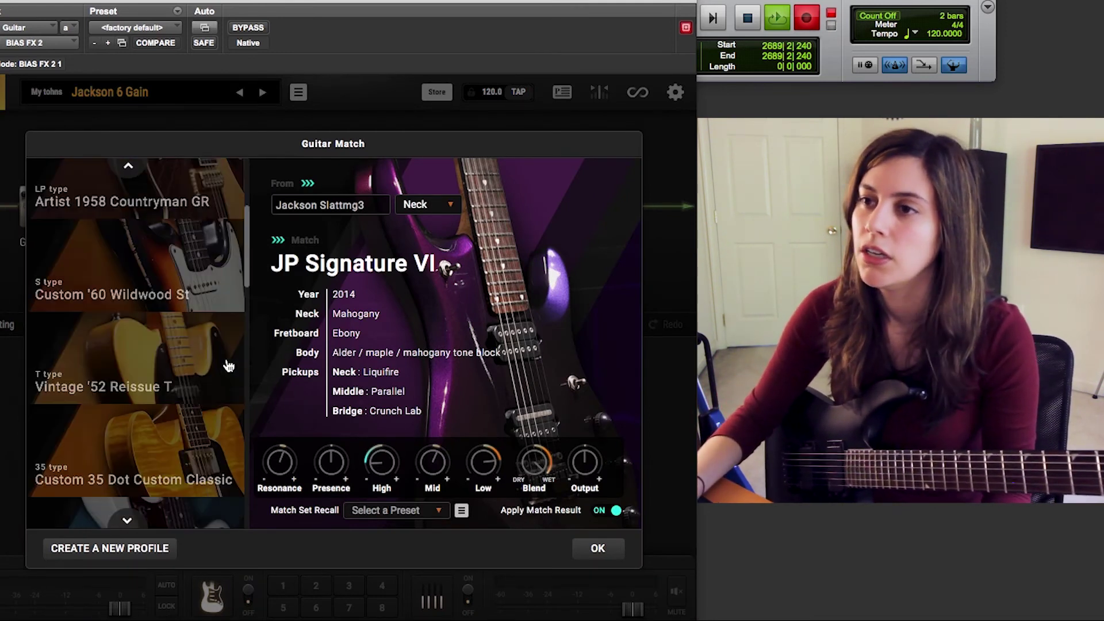
pyautogui.scroll(-3, 230, 365)
pyautogui.scroll(-6, 229, 364)
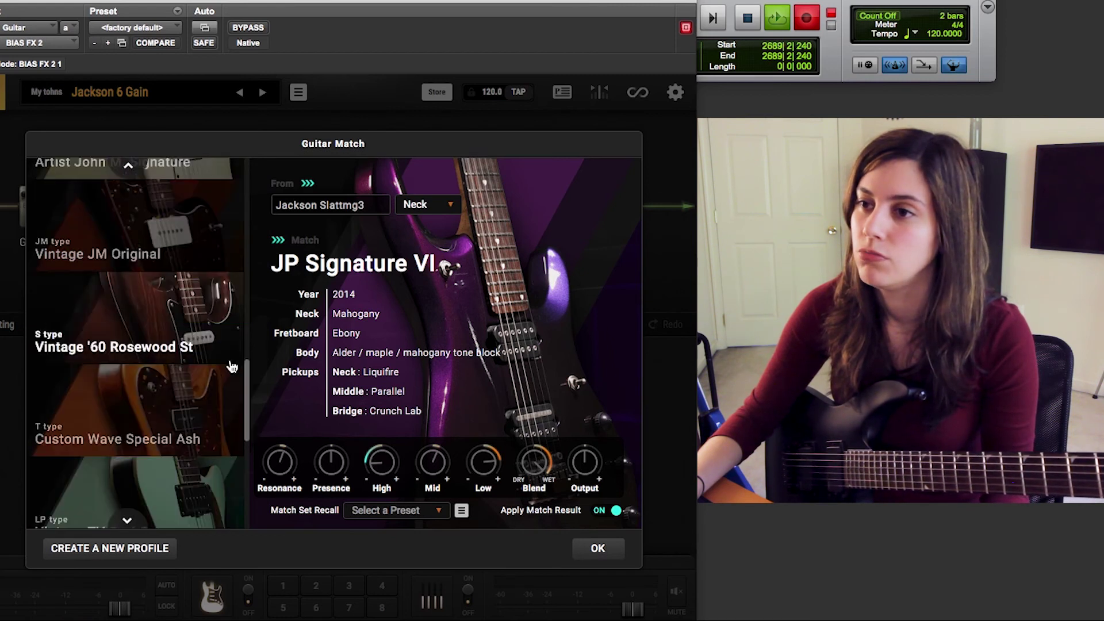
pyautogui.scroll(10, 137, 327)
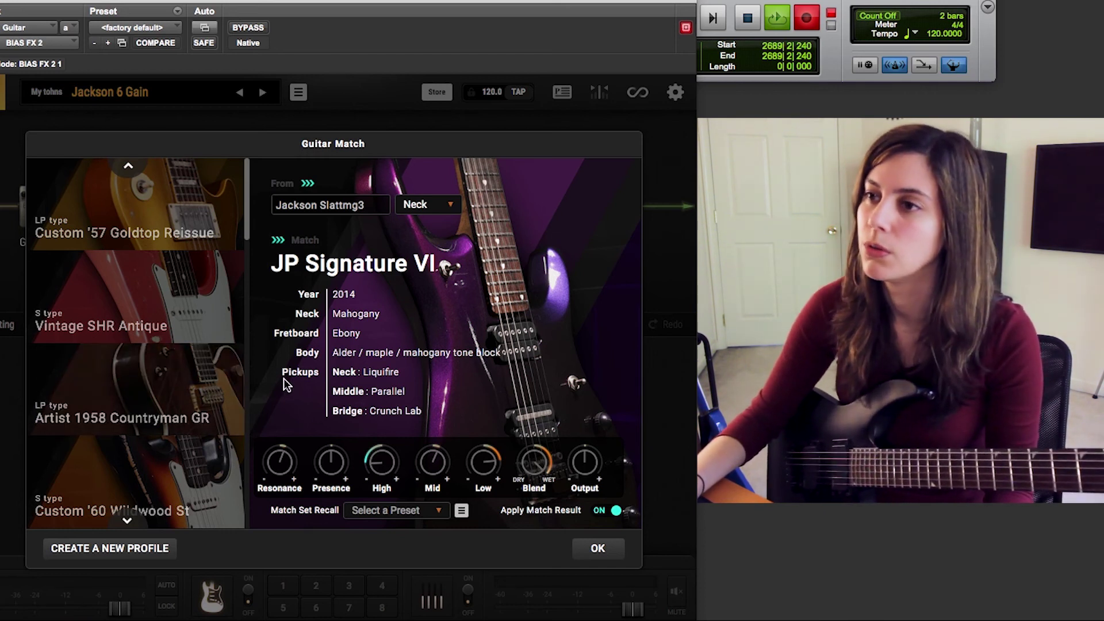
pyautogui.click(609, 548)
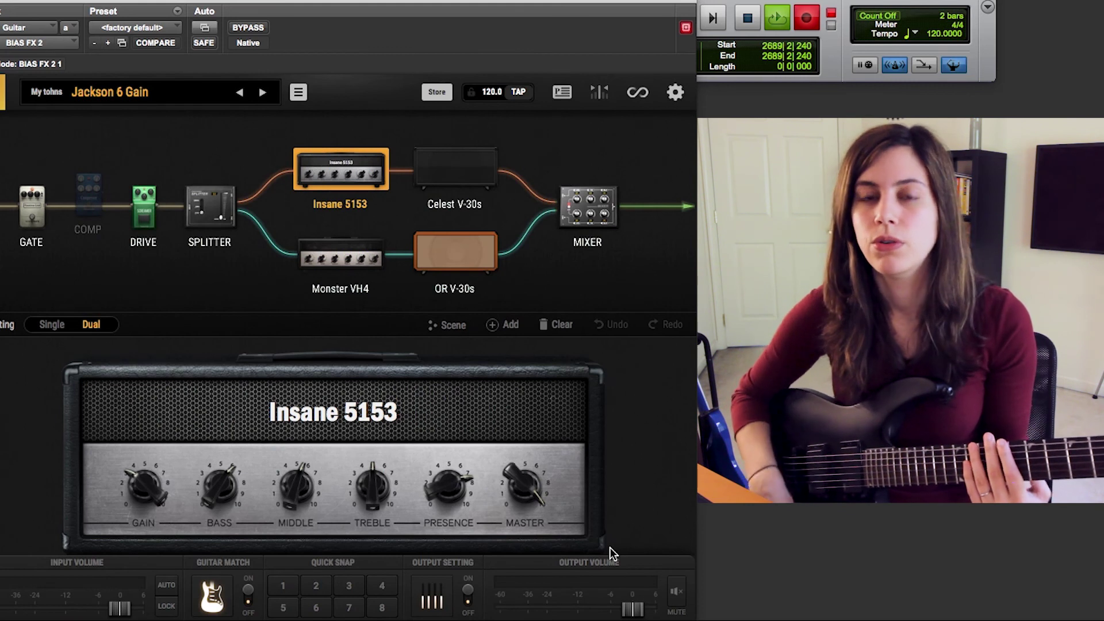